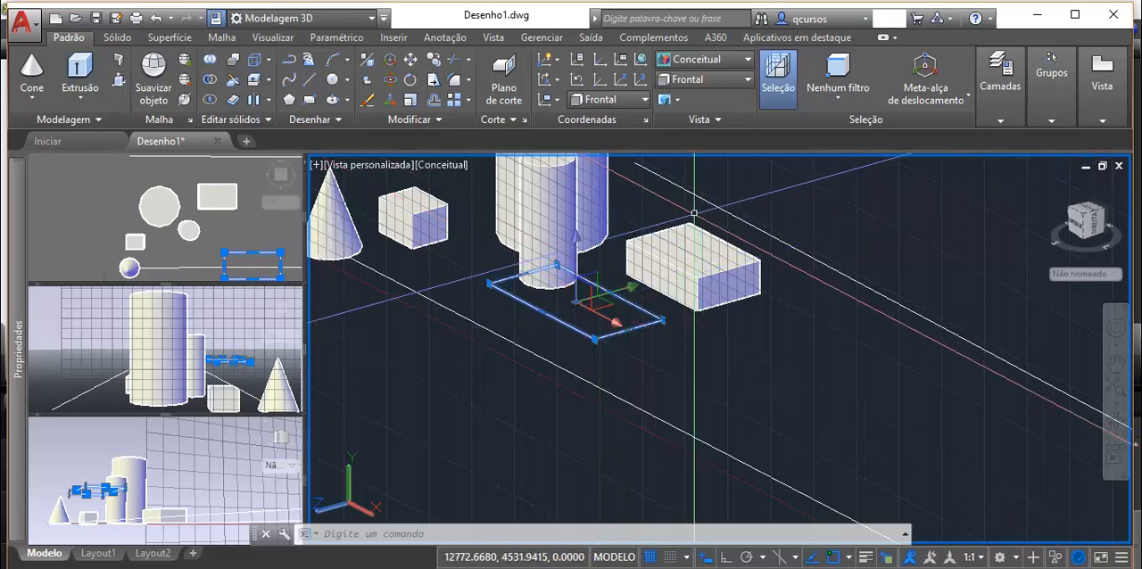
Step: Switch the main viewport to the Superior view and select the flat rectangle
click(733, 85)
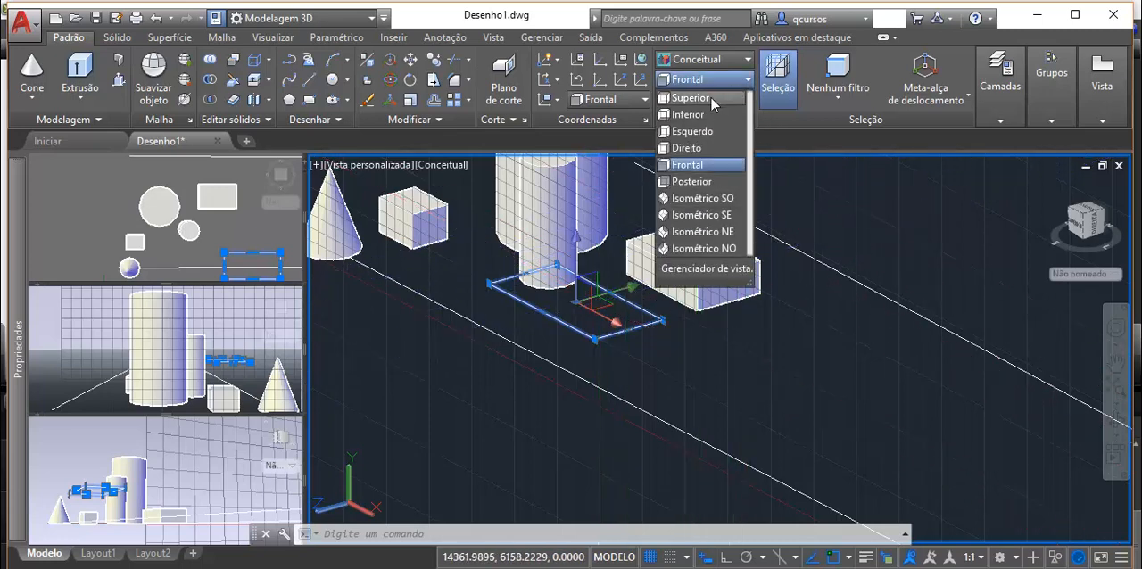
click(710, 97)
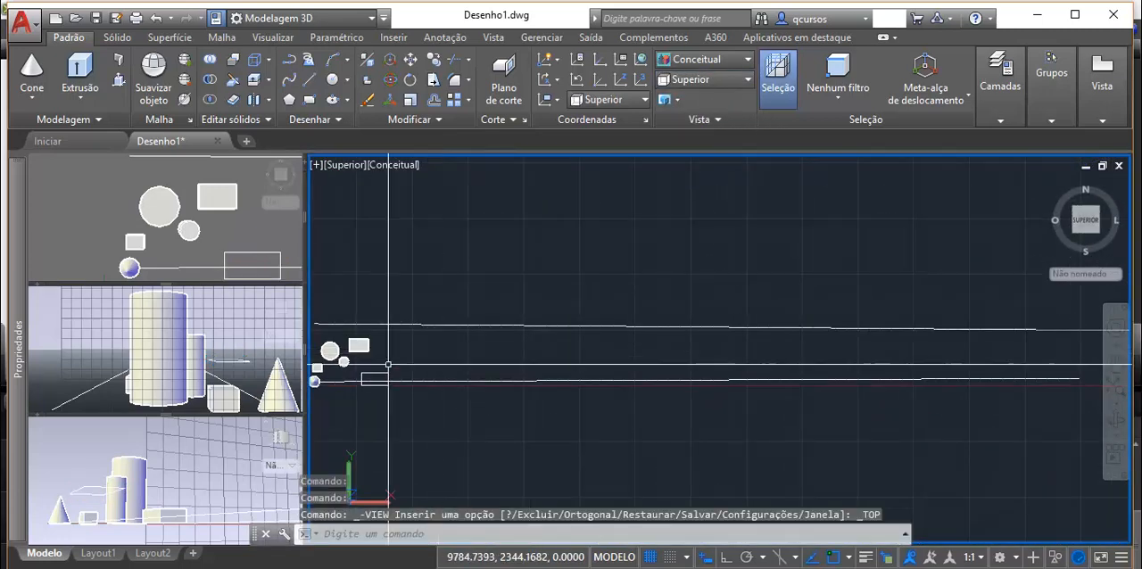
scroll(358, 382, up, 8)
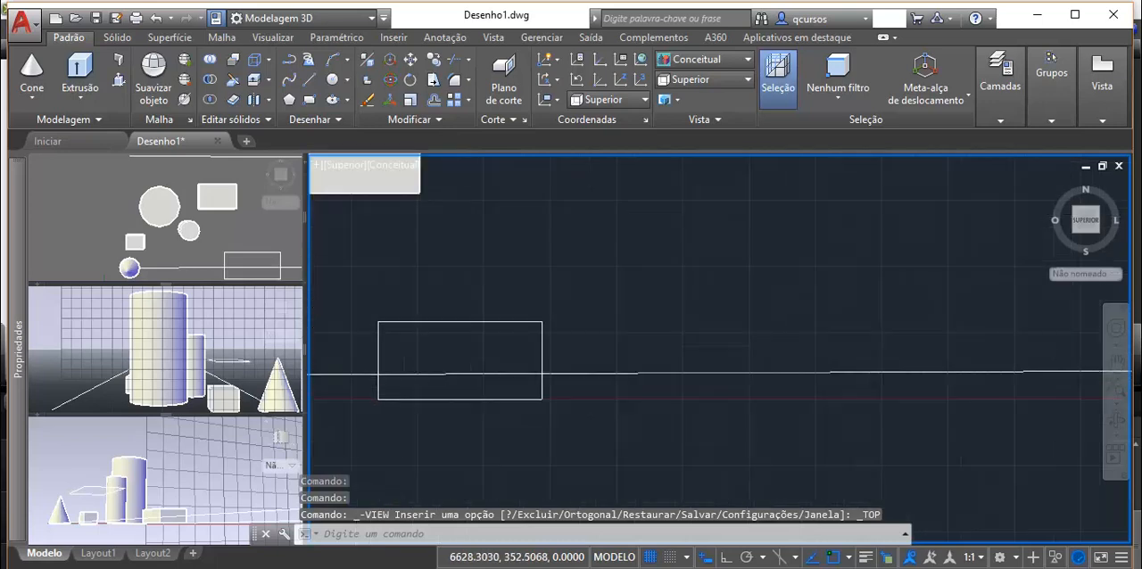
scroll(372, 379, up, 2)
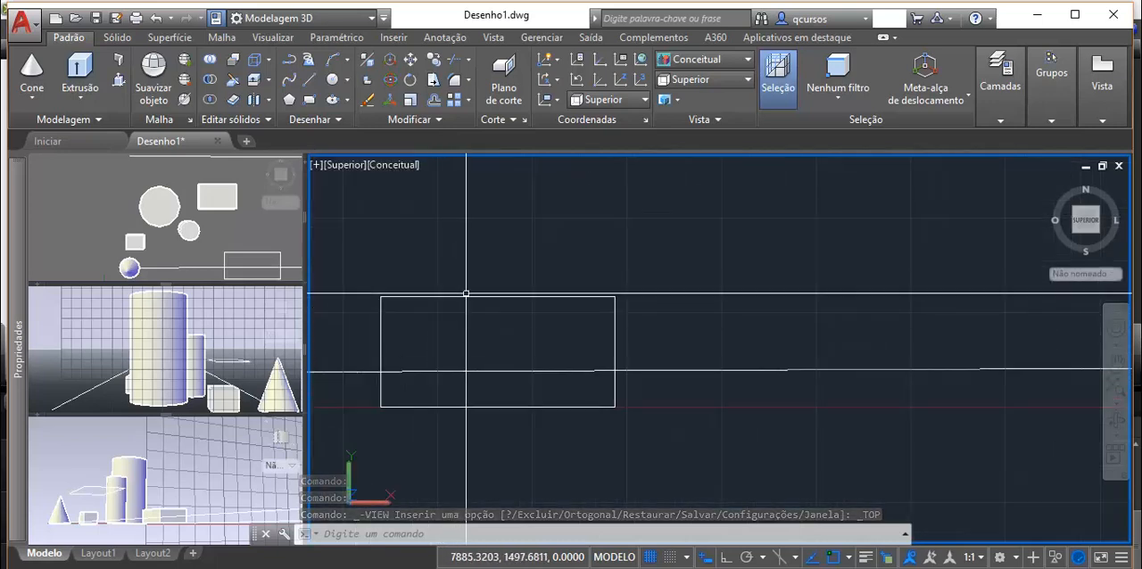
click(467, 296)
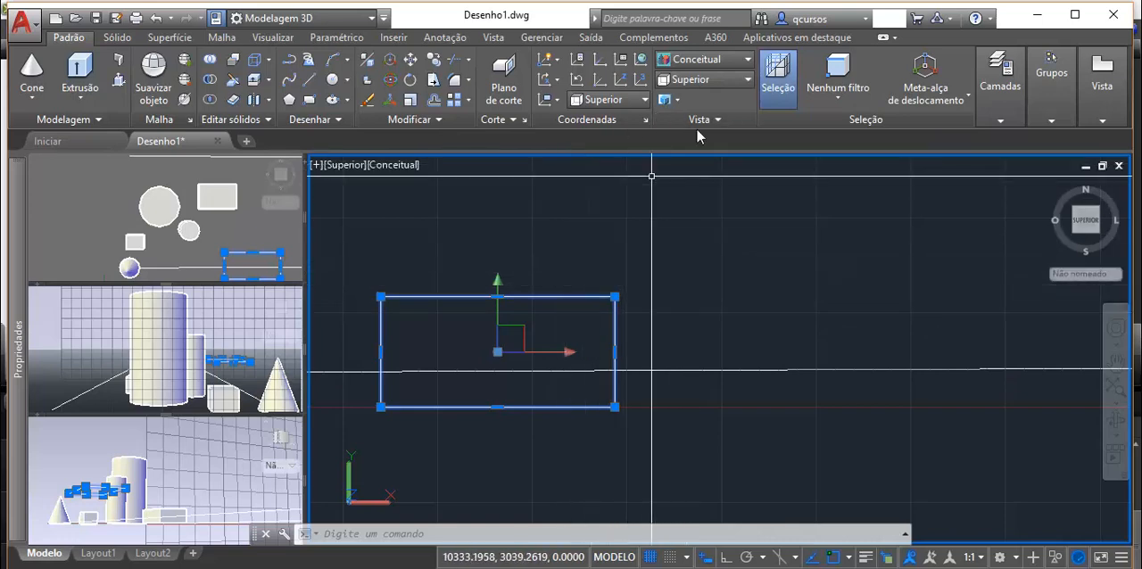
Step: Change the main viewport's visual style to 2D wireframe, then to Estrutura de arame, and reselect the rectangle
click(702, 63)
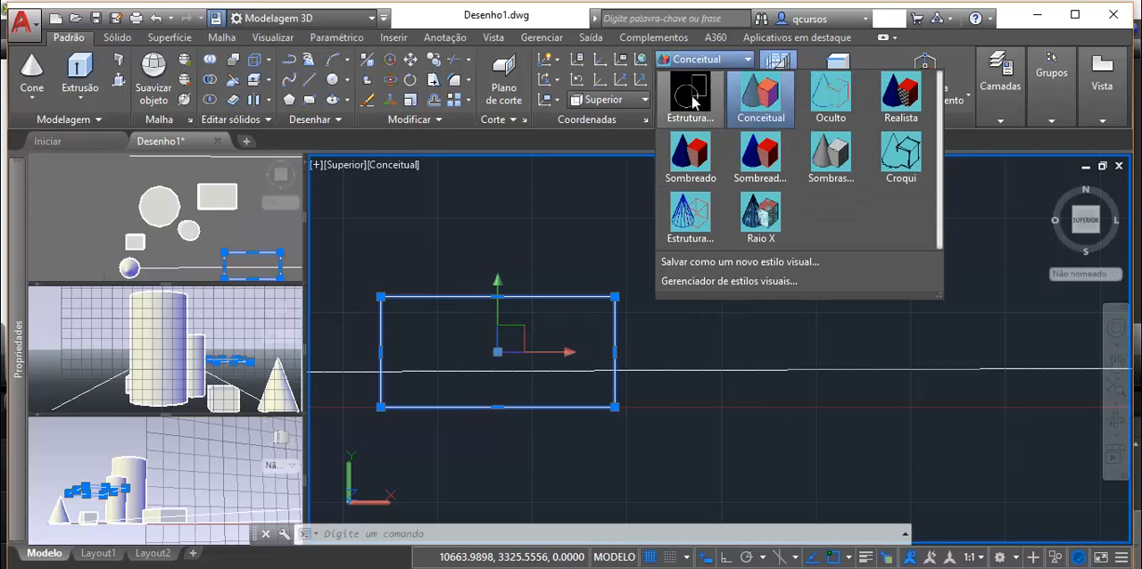
click(690, 96)
click(702, 62)
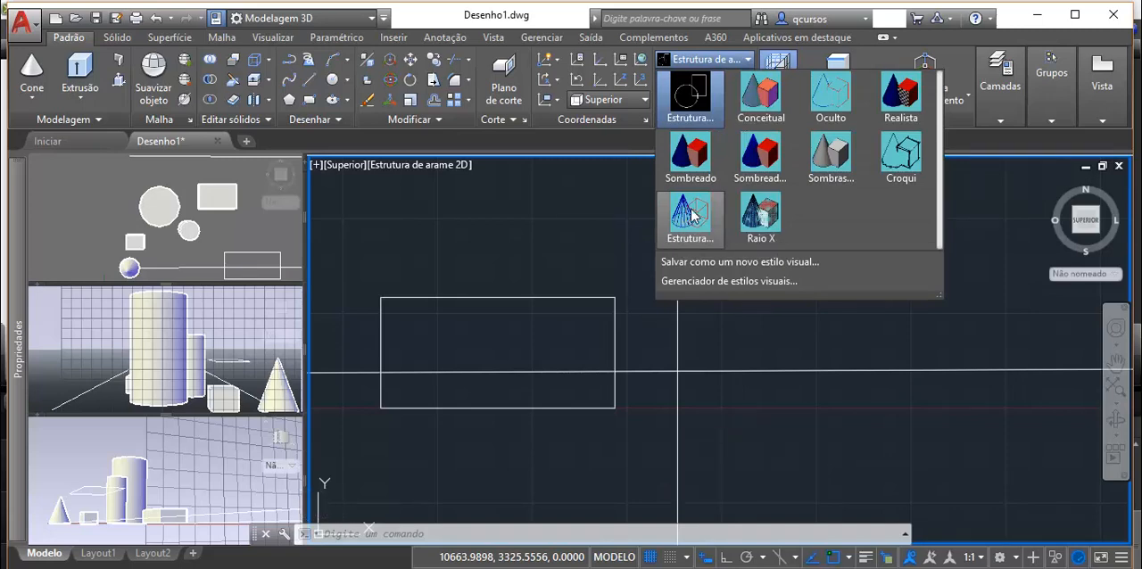
click(692, 212)
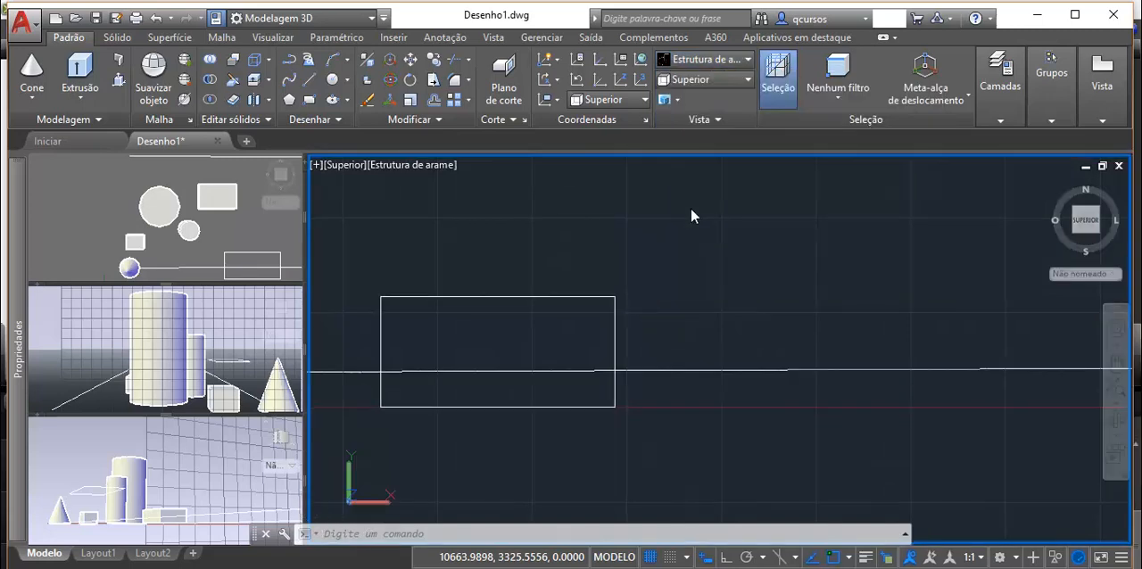
click(515, 298)
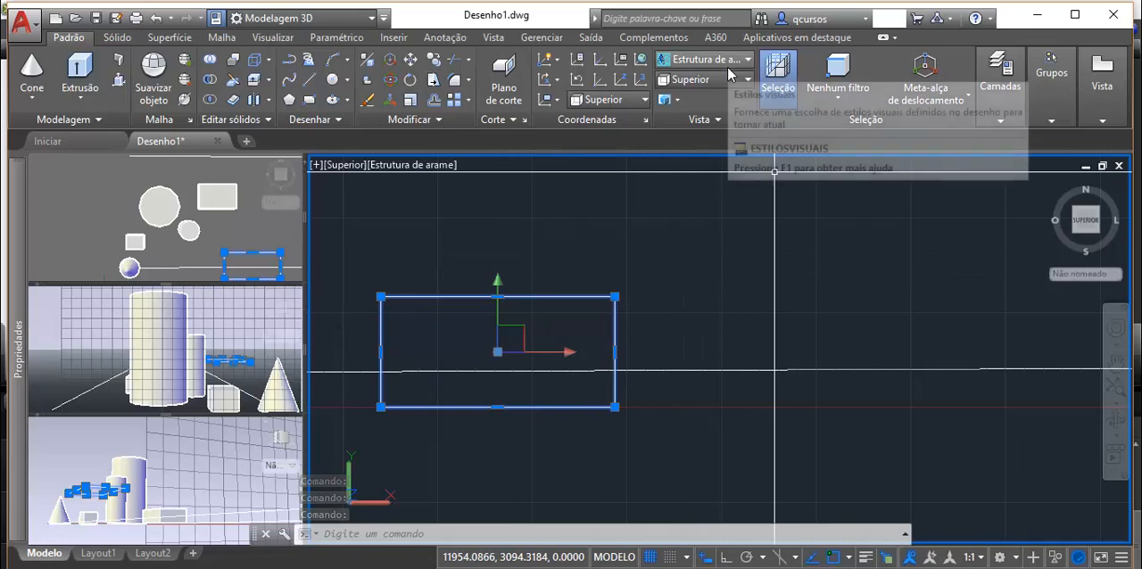
click(703, 60)
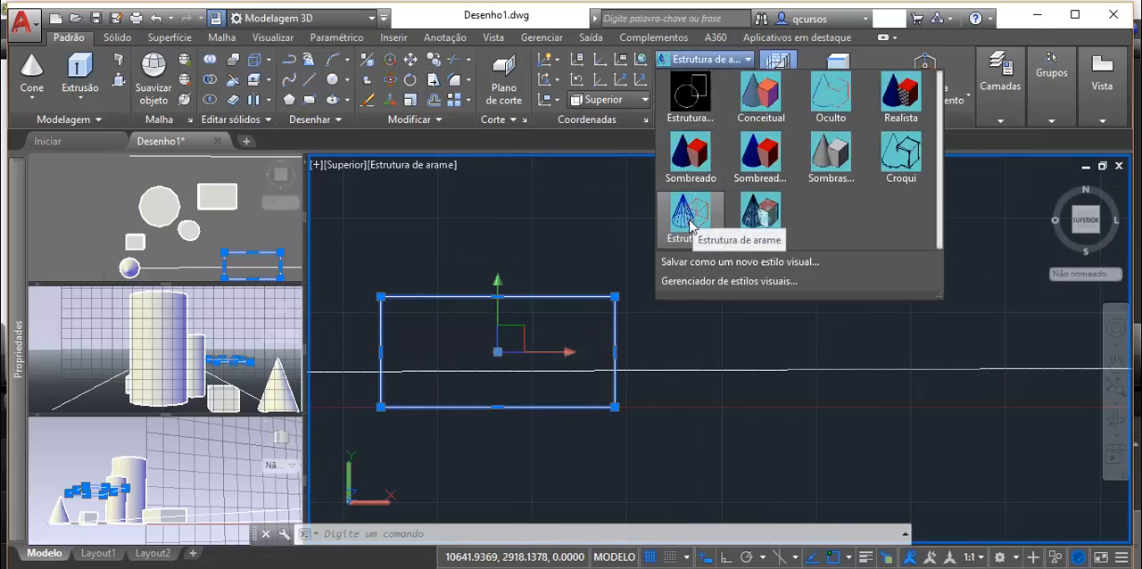
click(557, 216)
Step: Set the main viewport to the Isométrico SO view and select the rectangle to display its move gizmo
click(699, 82)
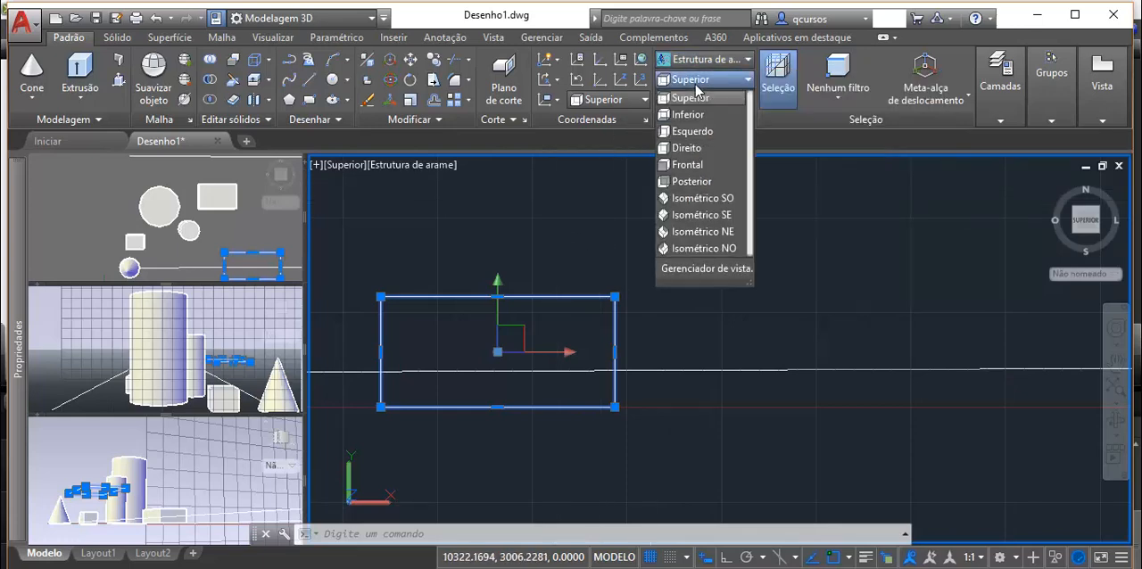
click(696, 196)
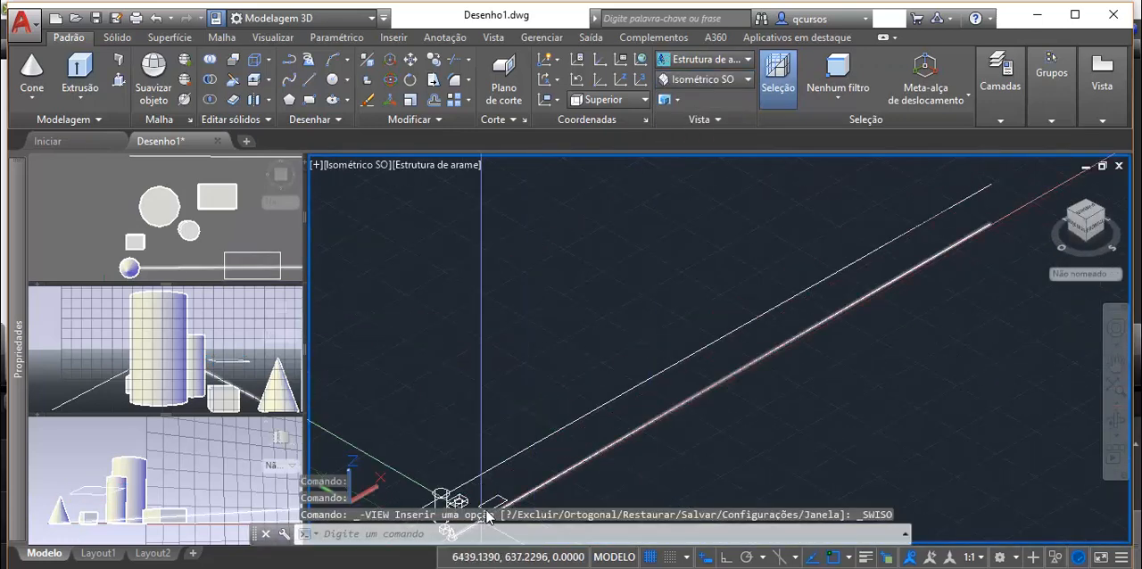
scroll(497, 490, up, 4)
middle_drag(497, 478, 560, 362)
scroll(551, 383, up, 4)
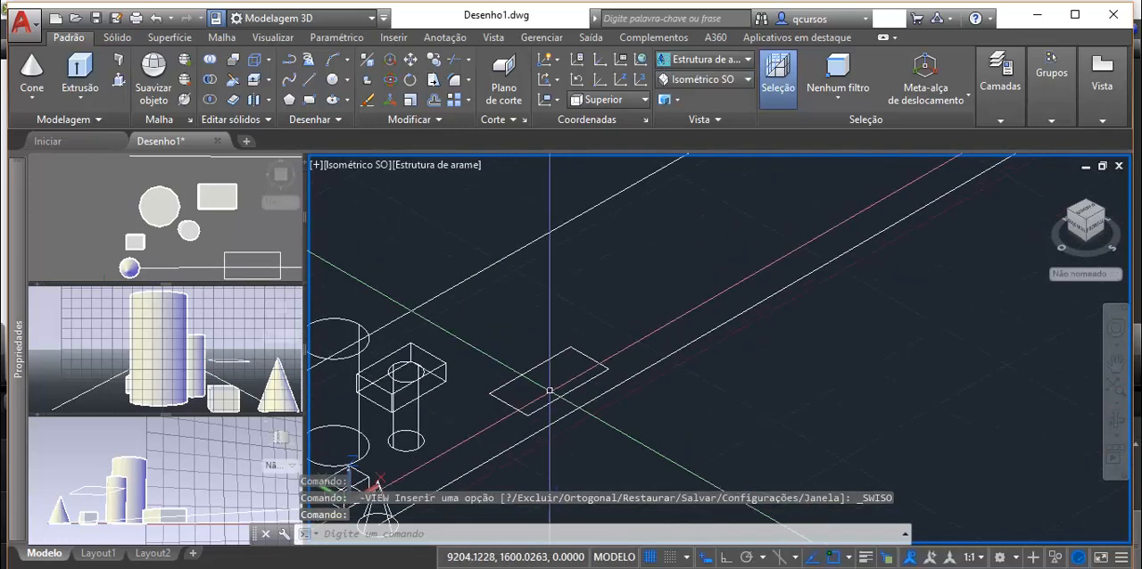
scroll(550, 390, up, 2)
click(508, 367)
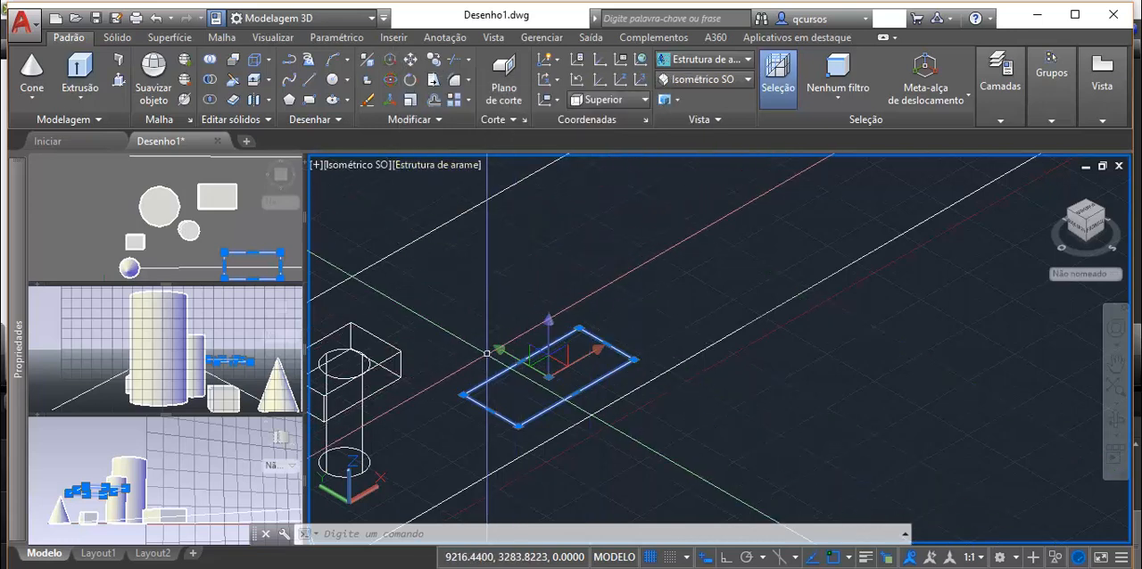
Step: Slide the rectangle forward along the gizmo's X axis, then partway back along the same axis
scroll(562, 391, up, 2)
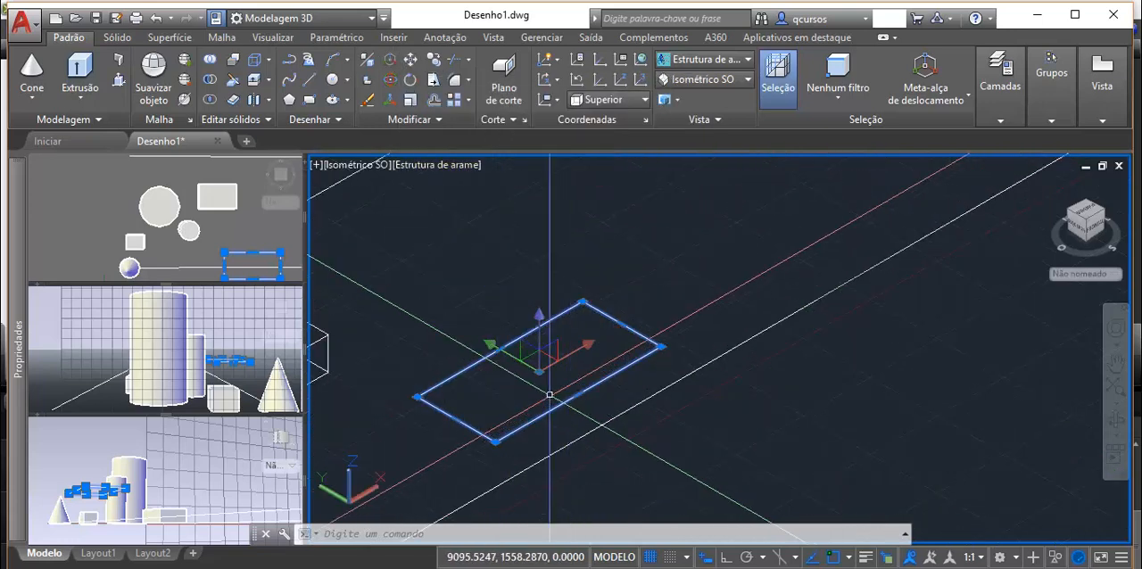
scroll(550, 394, up, 2)
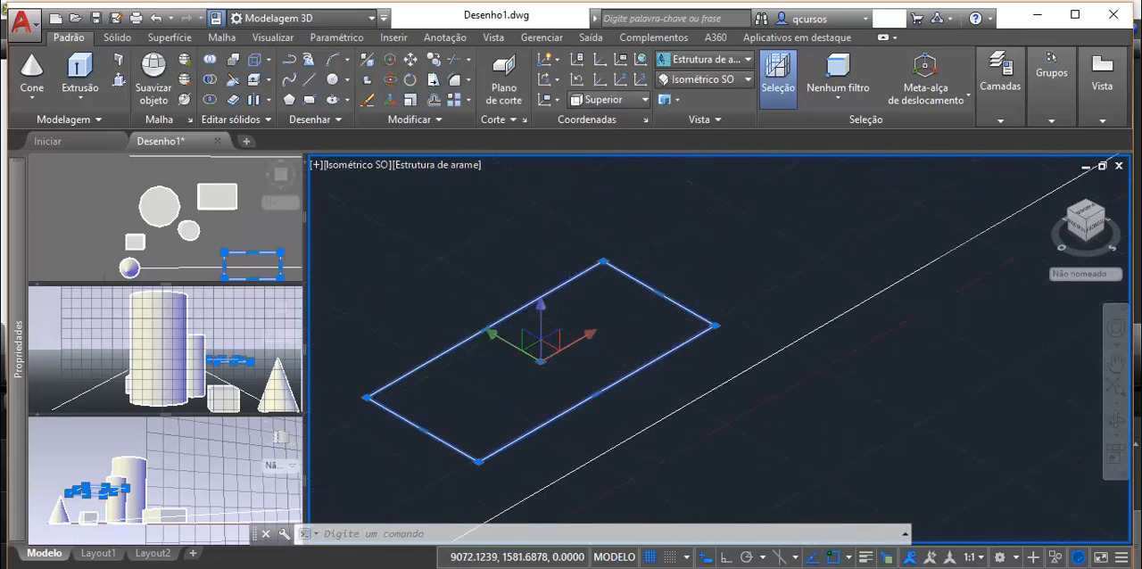
click(586, 335)
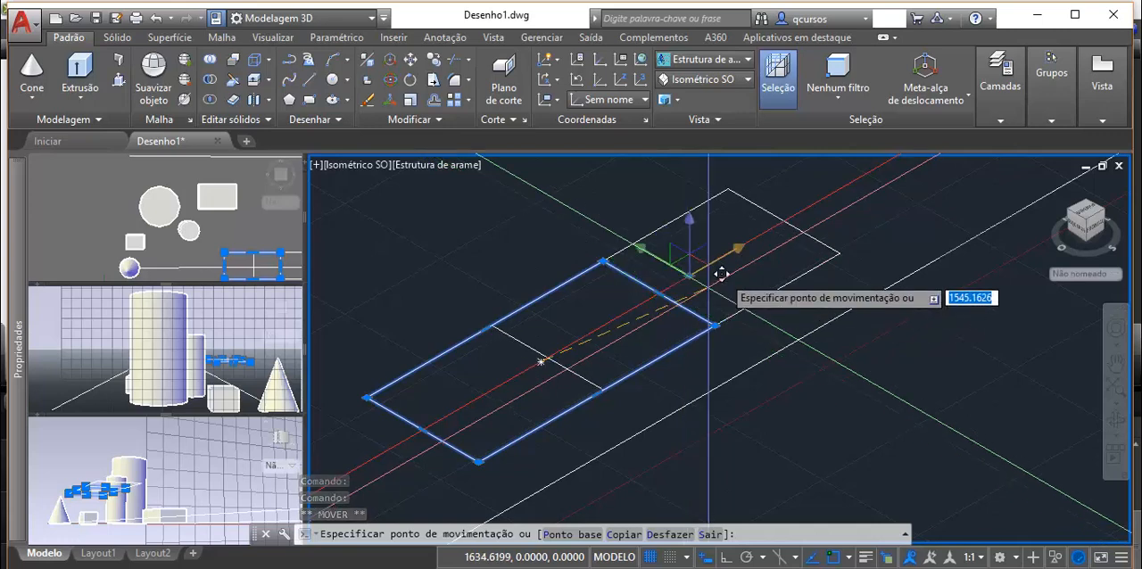
click(751, 246)
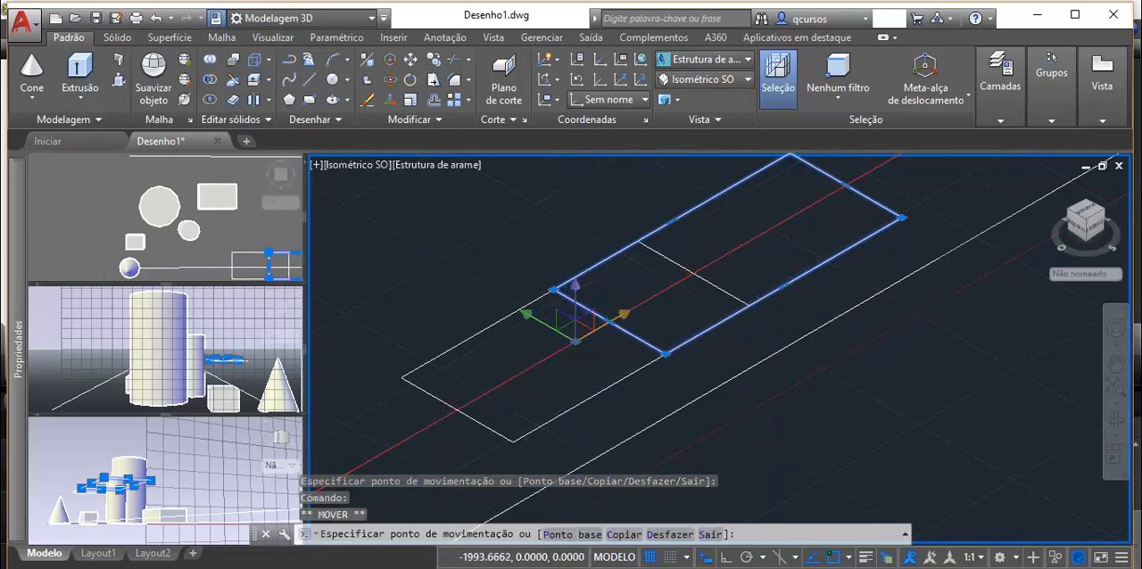
click(599, 328)
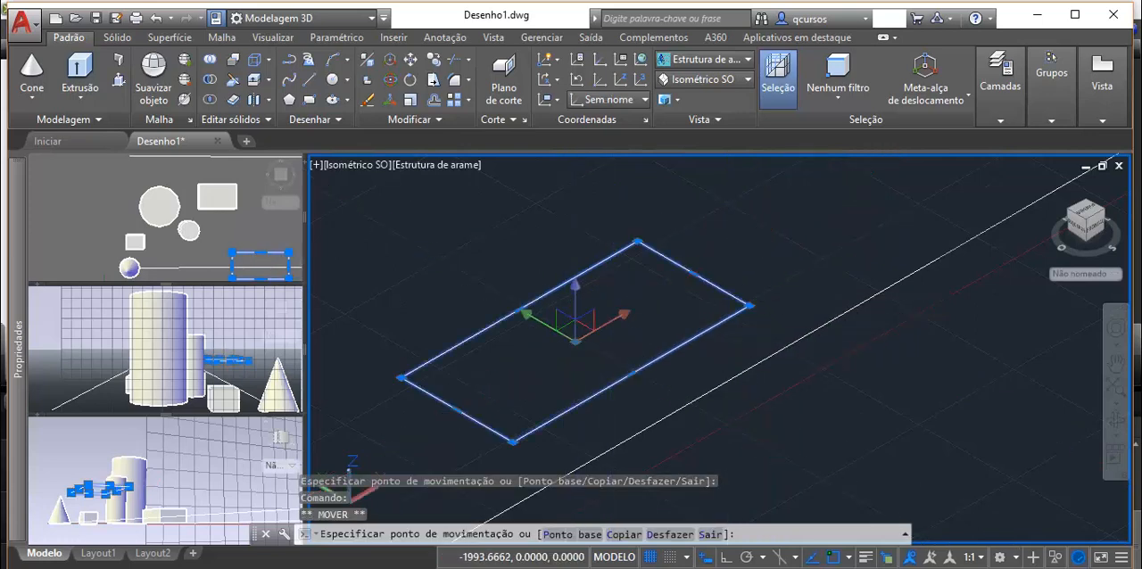
Step: Shift the rectangle along the gizmo's Y axis away from the long lines, then raise it along the Z axis
click(546, 325)
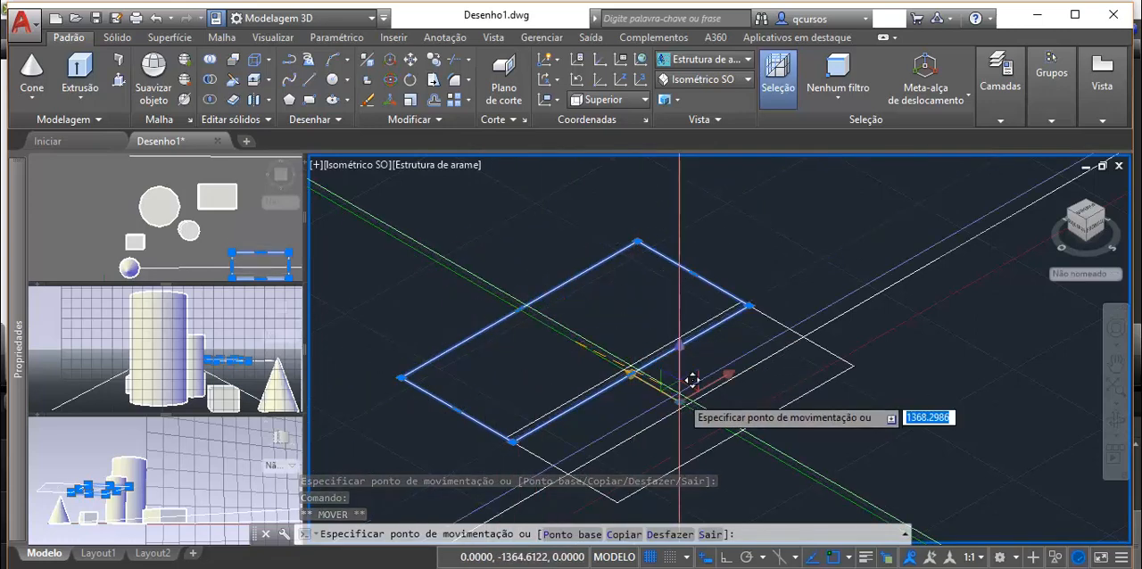
click(527, 305)
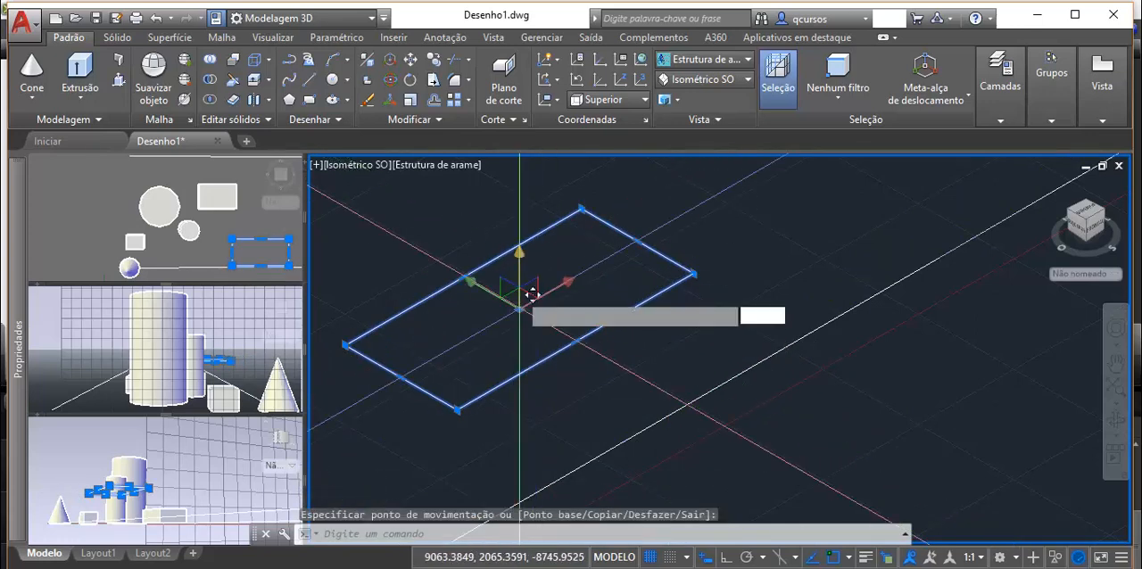
click(522, 254)
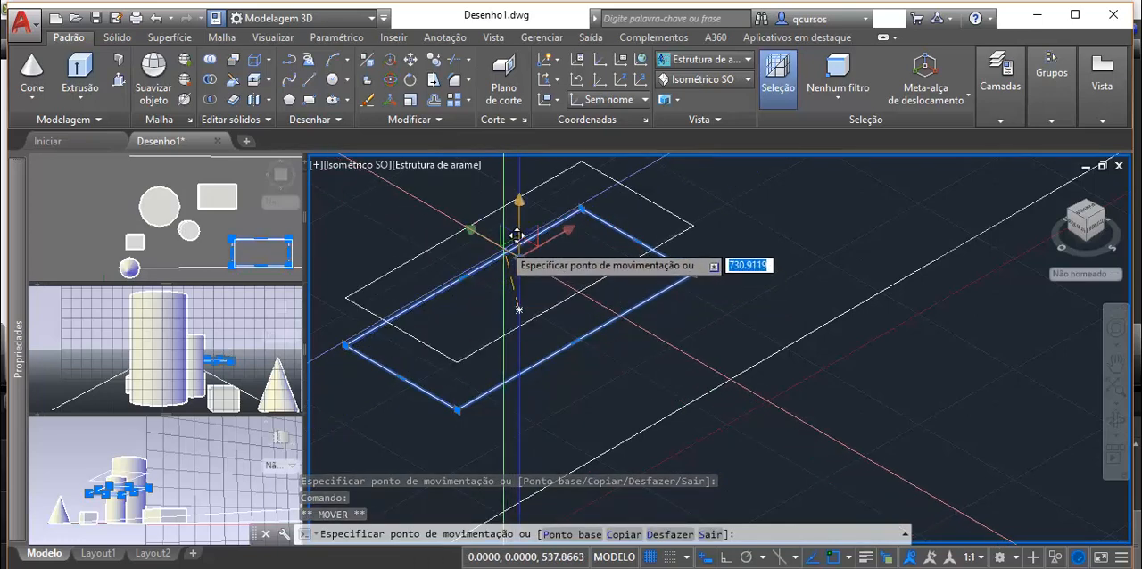
click(517, 192)
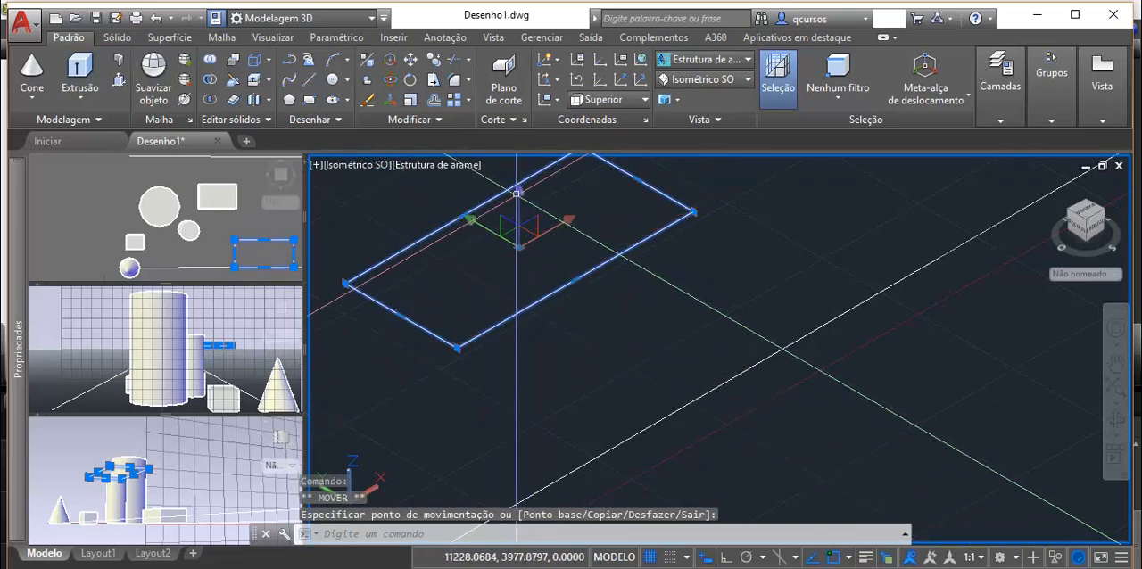
Step: Enter a displacement of 0 for another move of the rectangle along the gizmo's Z axis
click(518, 205)
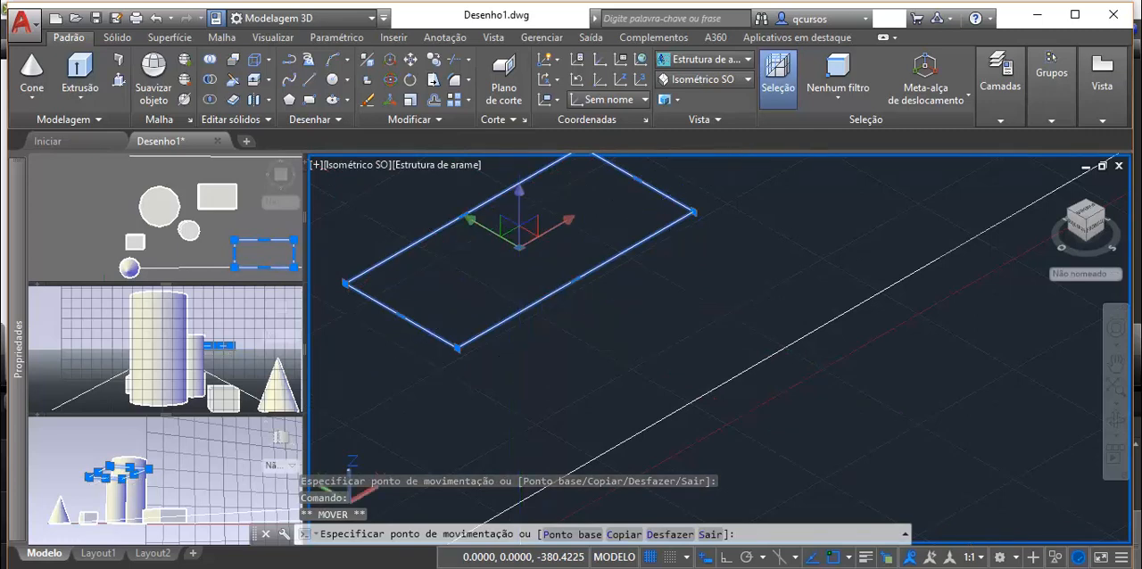
text(0)
key(Return)
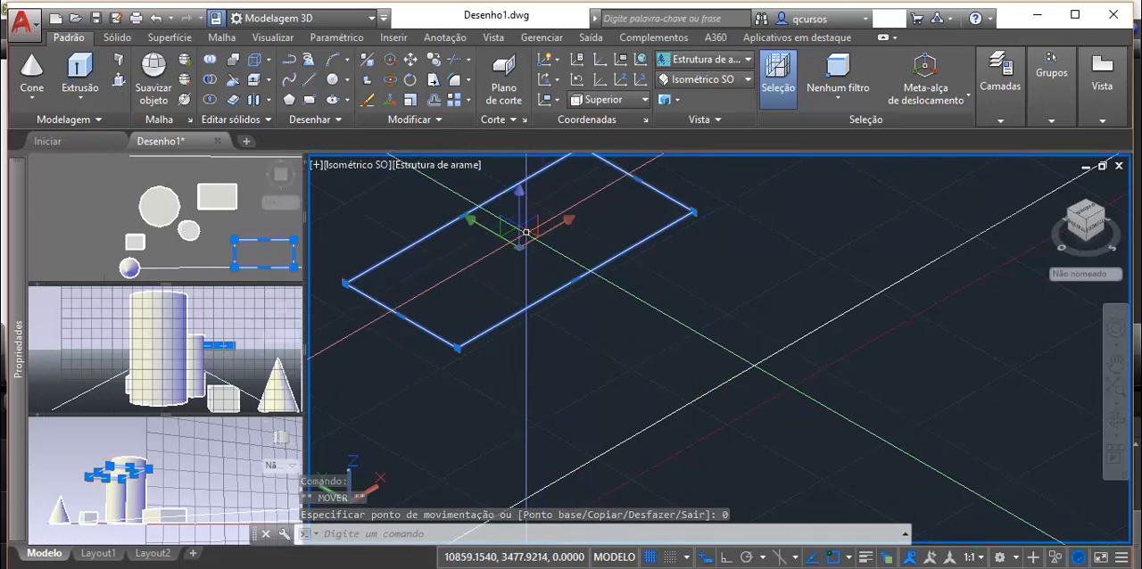
Step: Move the rectangle within the XZ plane using the gizmo's plane constraint
scroll(529, 241, up, 5)
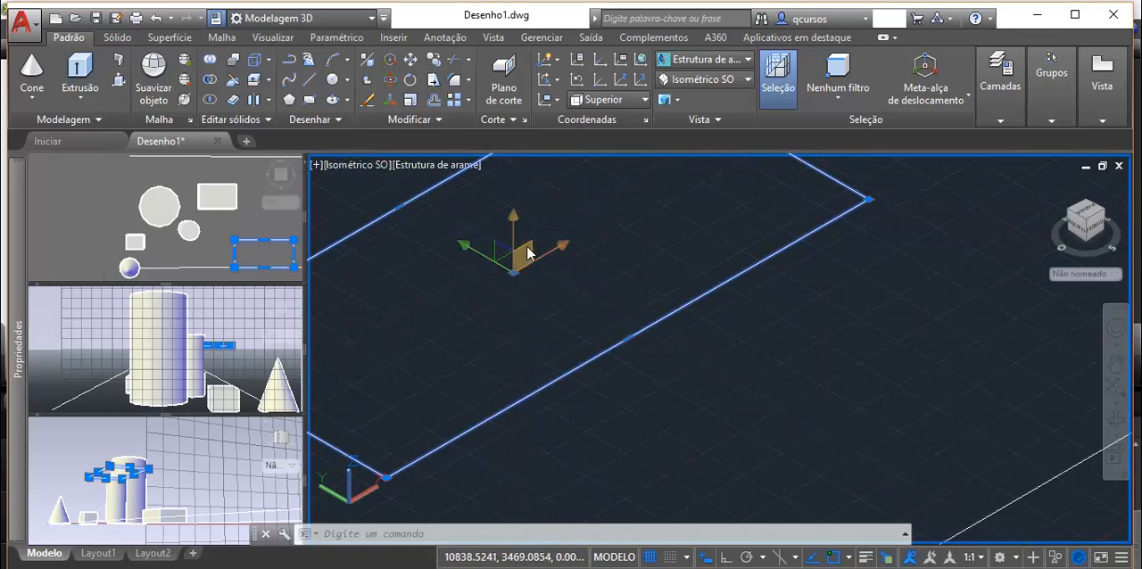
click(526, 258)
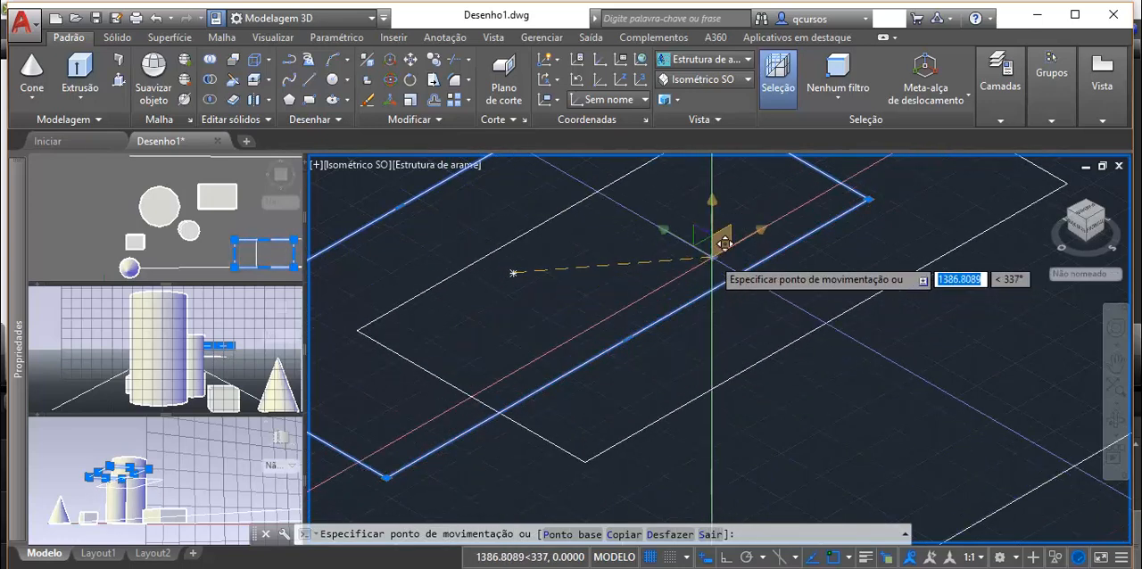
click(700, 257)
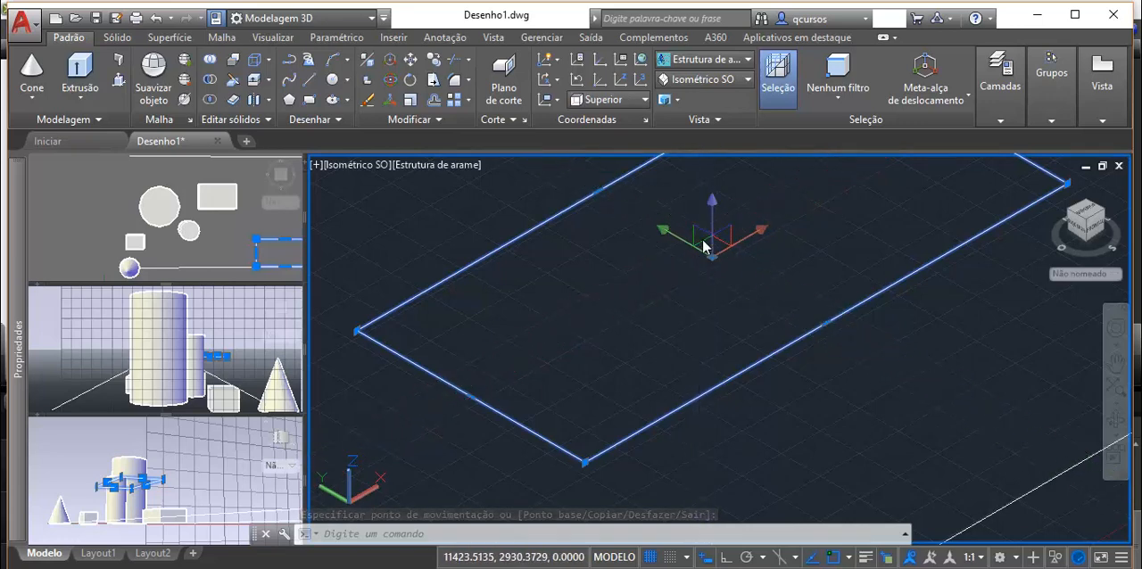
Step: Move the rectangle slightly within the YZ plane using the gizmo's plane constraint
scroll(703, 242, up, 2)
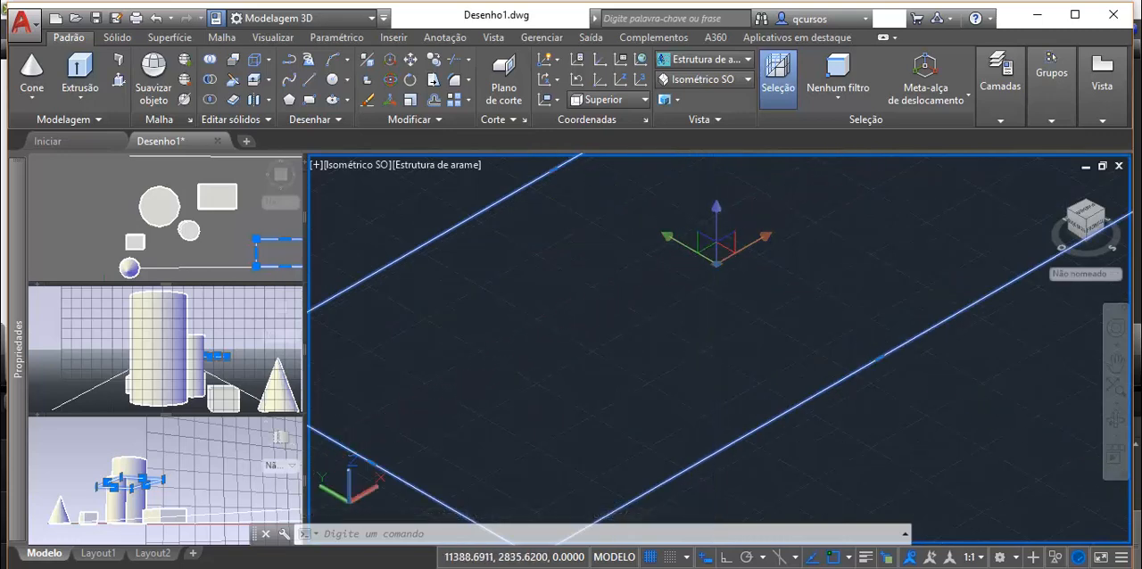
click(704, 242)
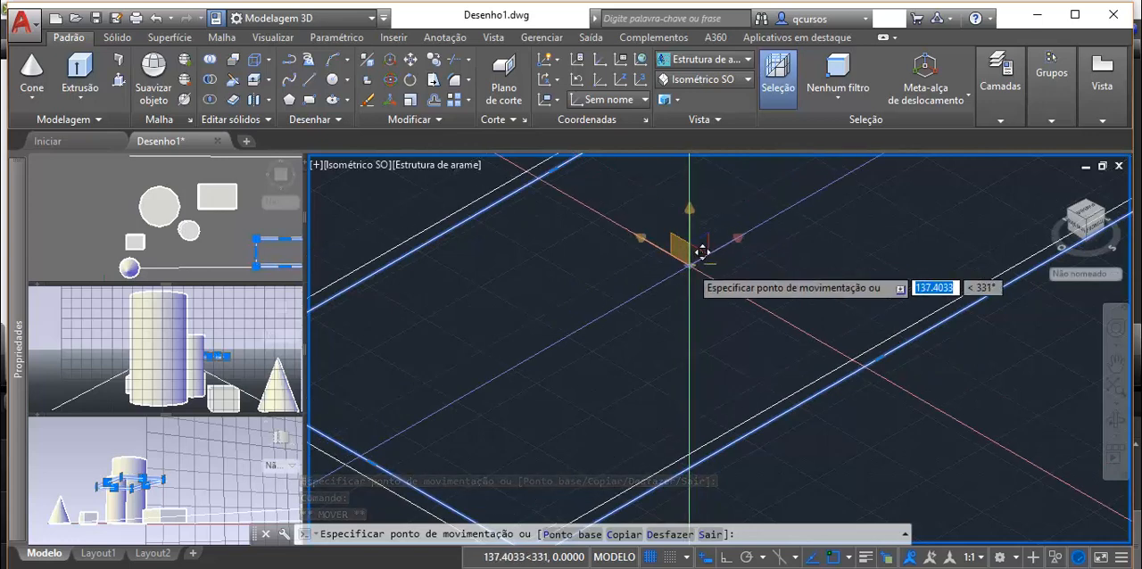
click(703, 252)
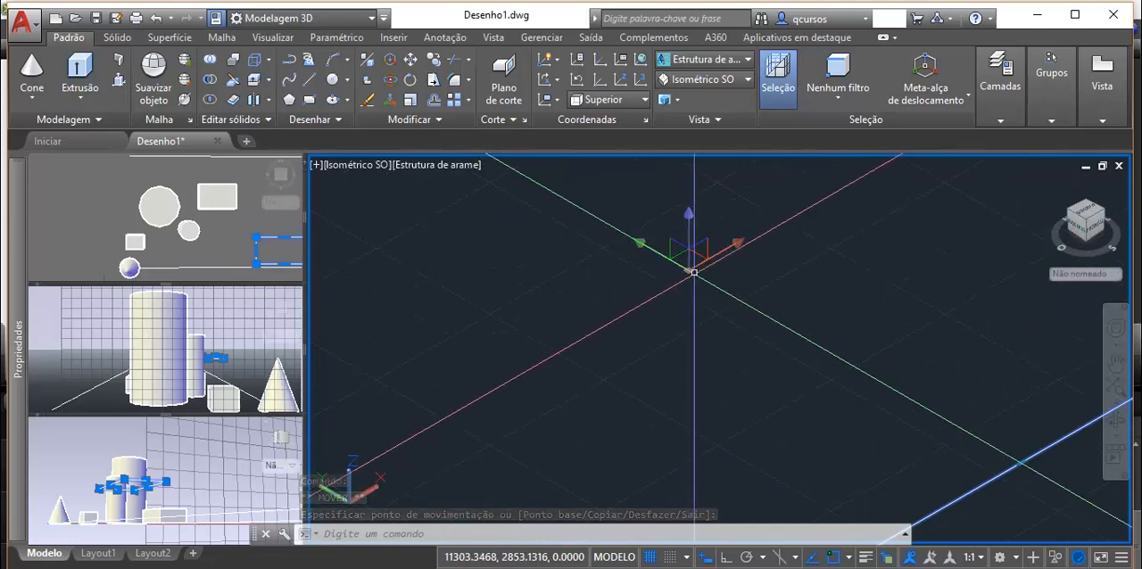
Step: Relocate the move gizmo from the rectangle's centre to a point outside it, toward the cone
click(689, 270)
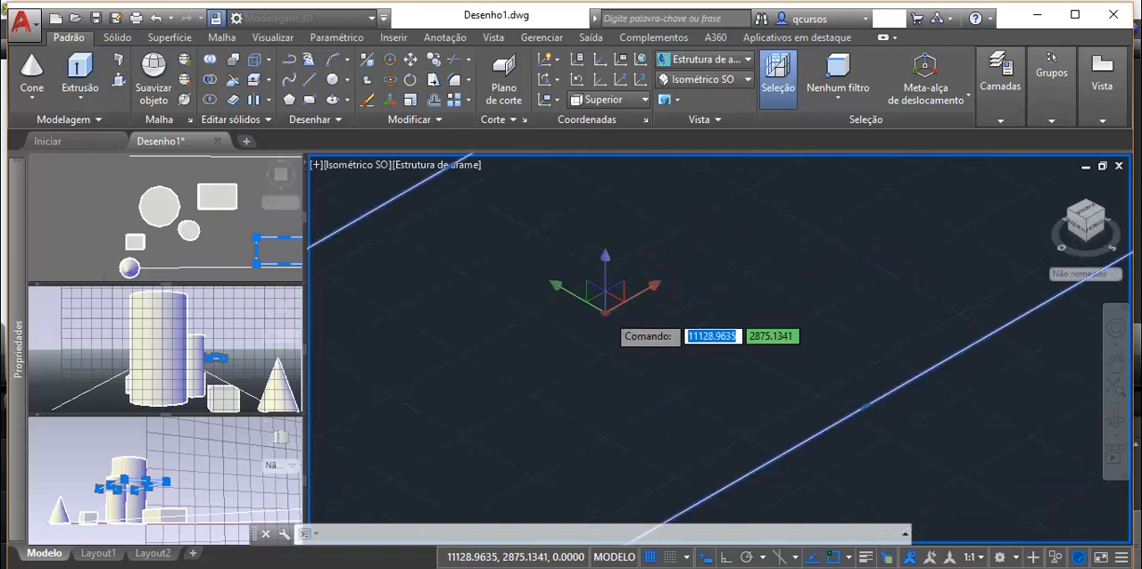
scroll(605, 287, down, 5)
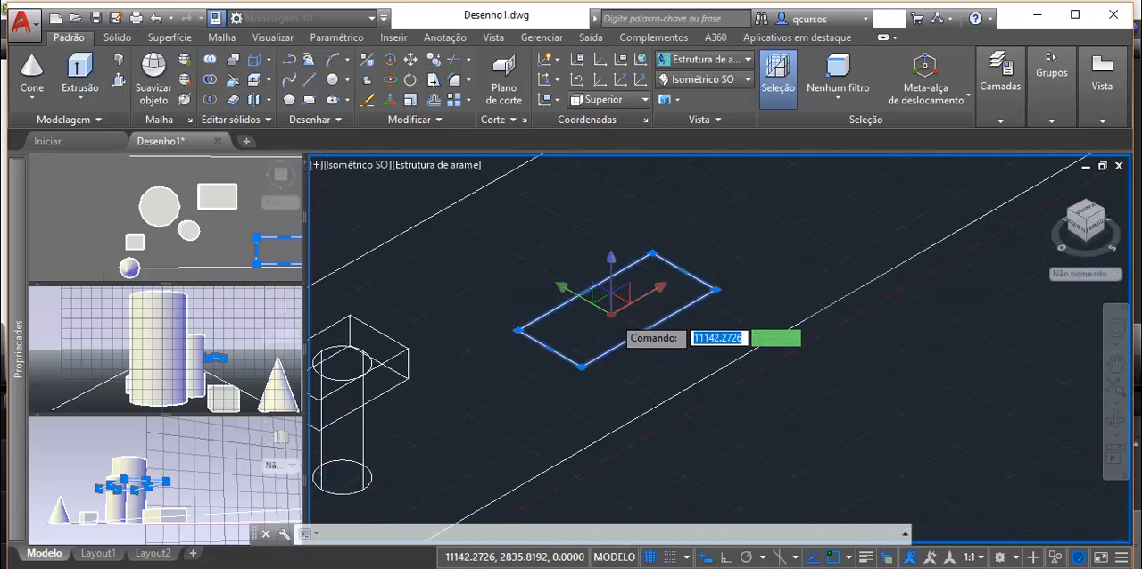
scroll(615, 310, down, 2)
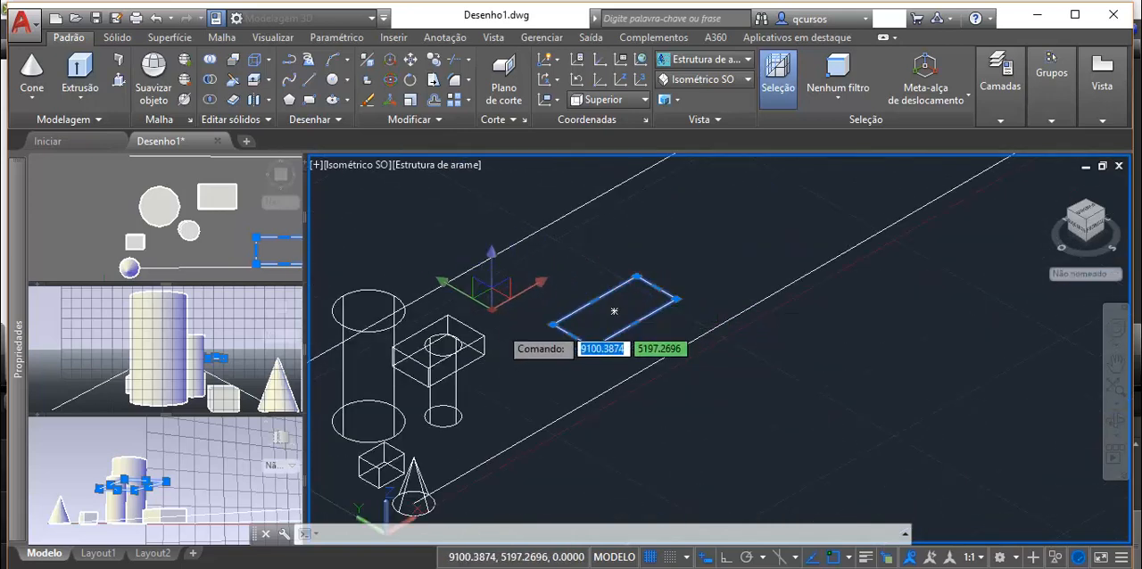
key(Escape)
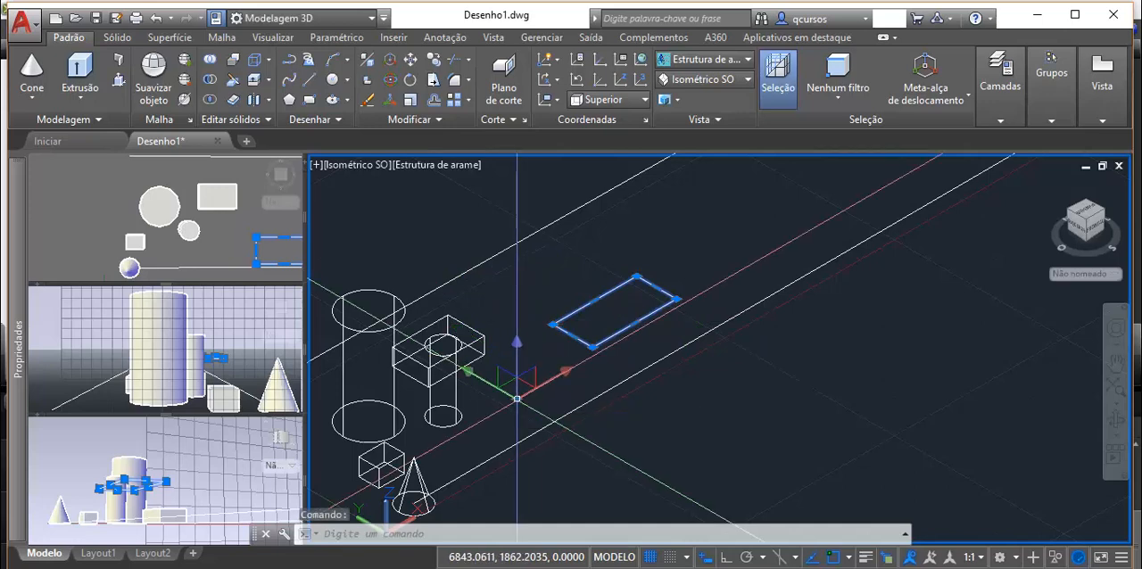
Step: Undo the previous gizmo moves of the rectangle
key(ctrl+z)
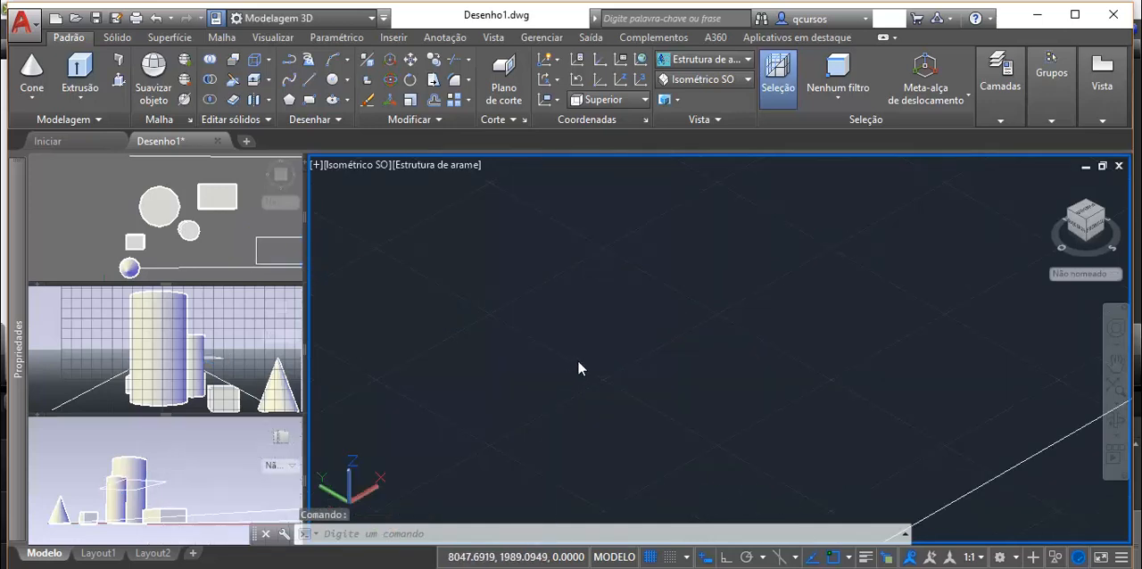
key(ctrl+z)
key(ctrl+z)
key(ctrl+z)
key(ctrl+z)
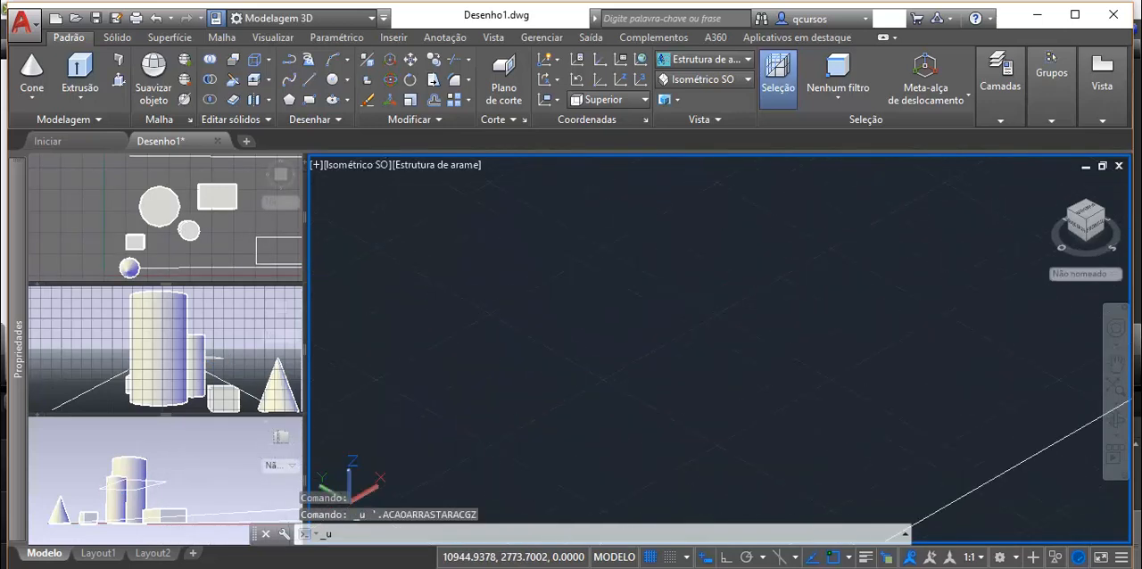
key(ctrl+z)
key(ctrl+z)
key(ctrl+z)
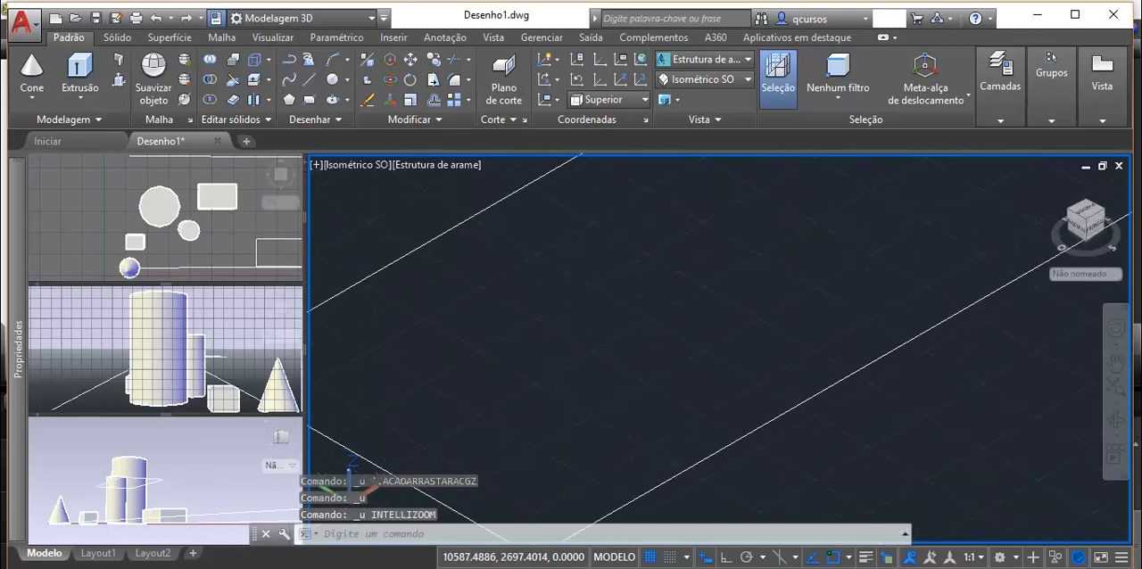
key(ctrl+z)
key(ctrl+z)
key(ctrl+z)
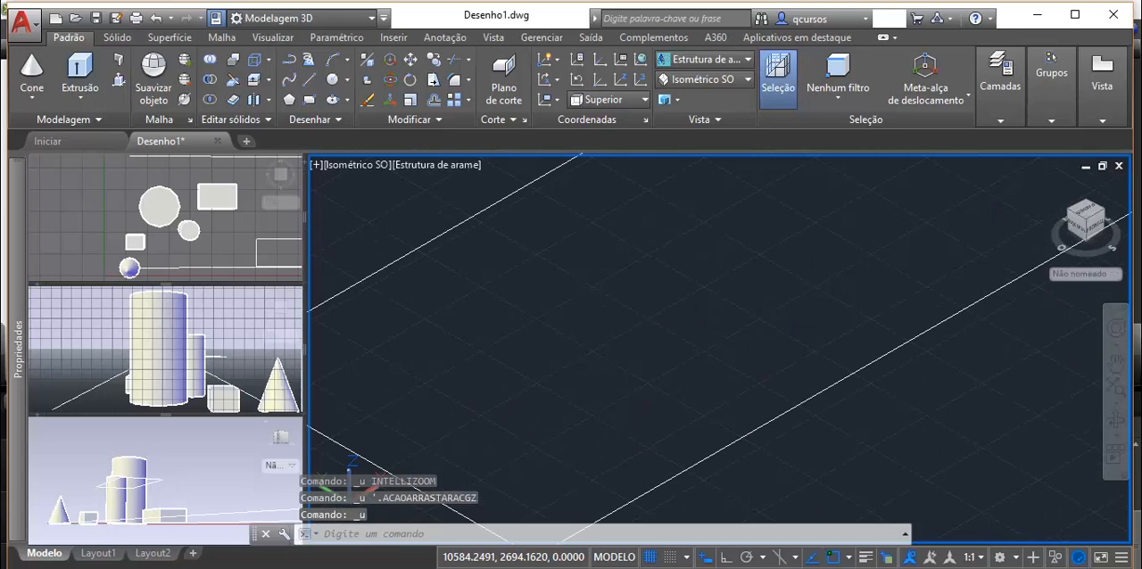
key(ctrl+z)
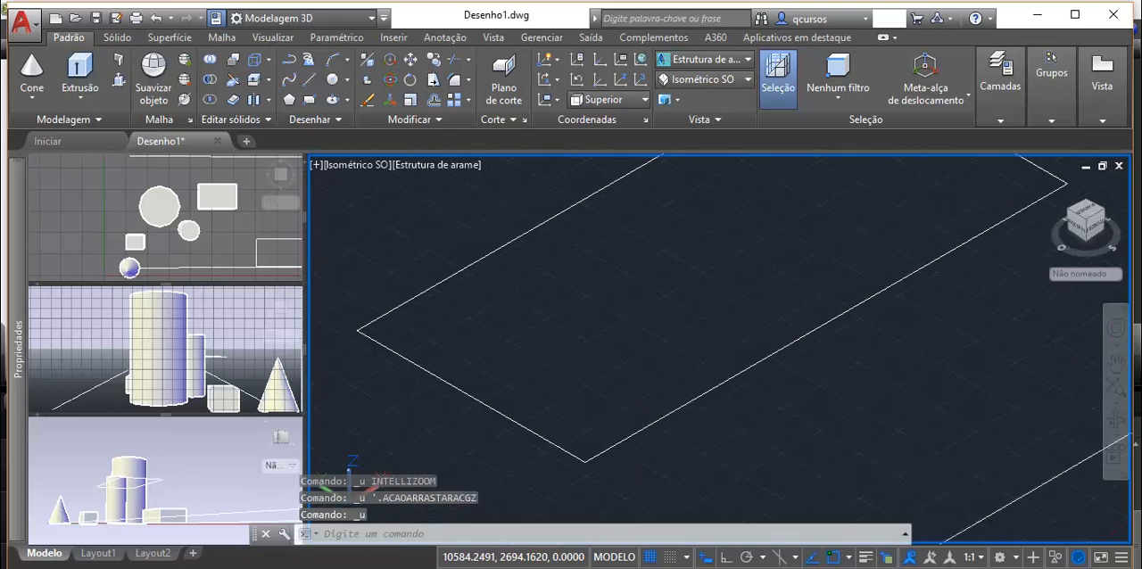
key(ctrl+z)
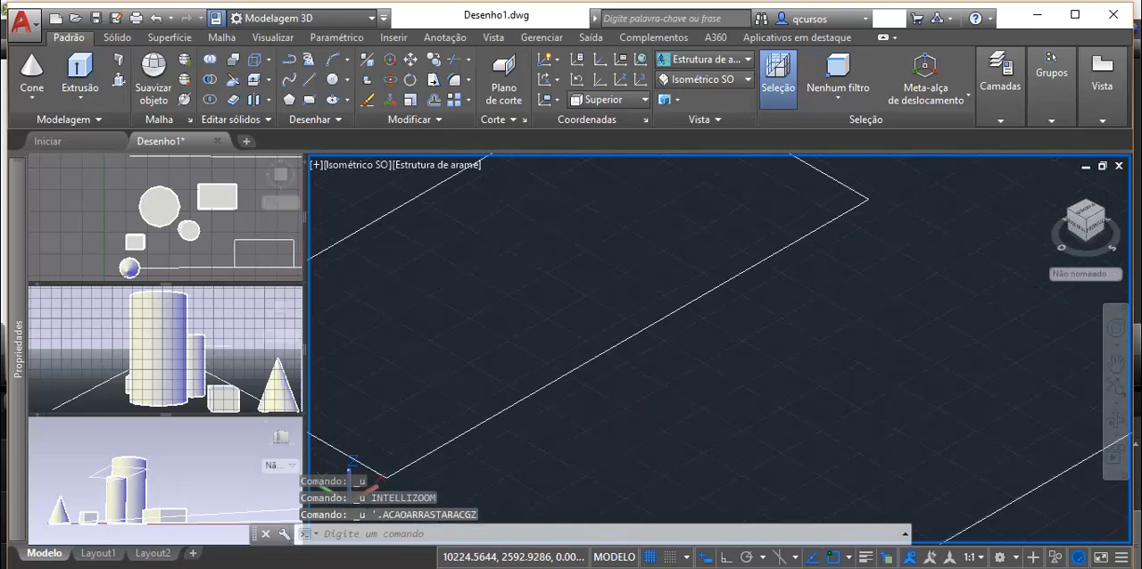
key(ctrl+z)
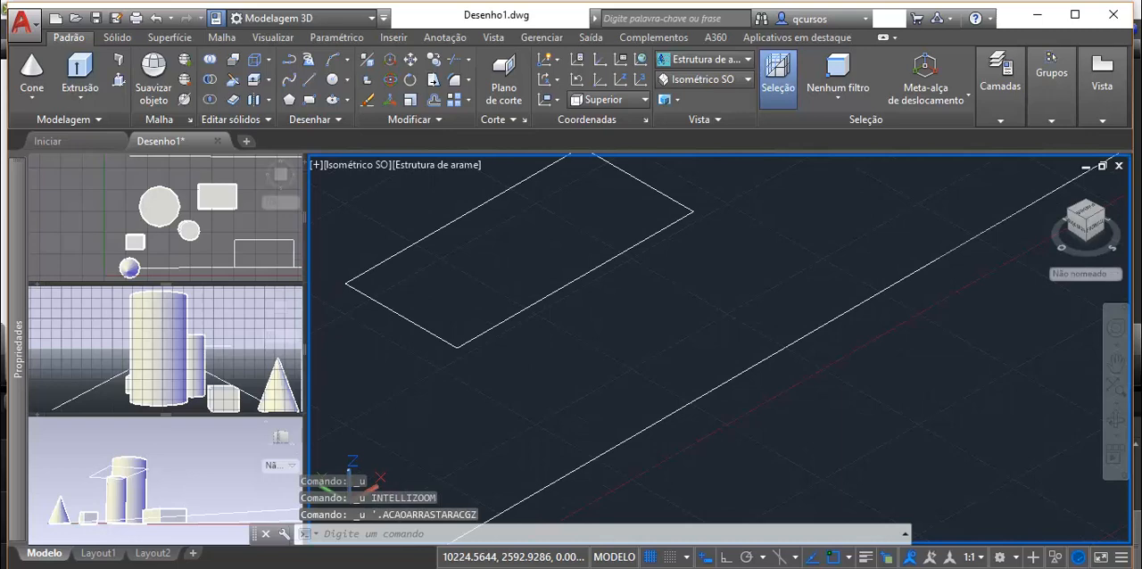
key(ctrl+z)
scroll(456, 319, down, 4)
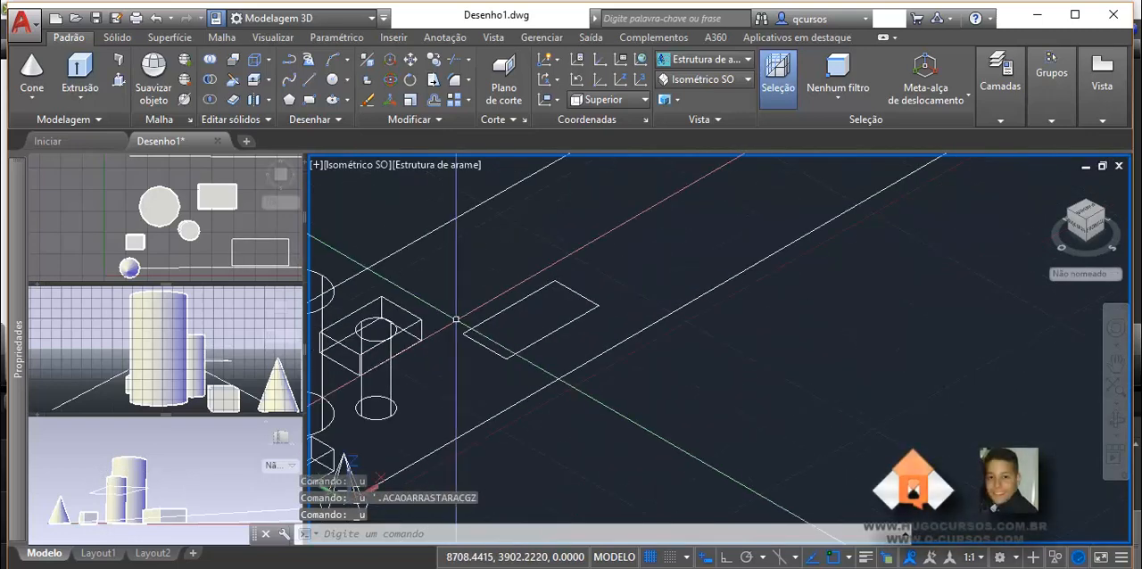
Step: Select the rectangle and move it within the XY plane using the gizmo's plane constraint
click(496, 356)
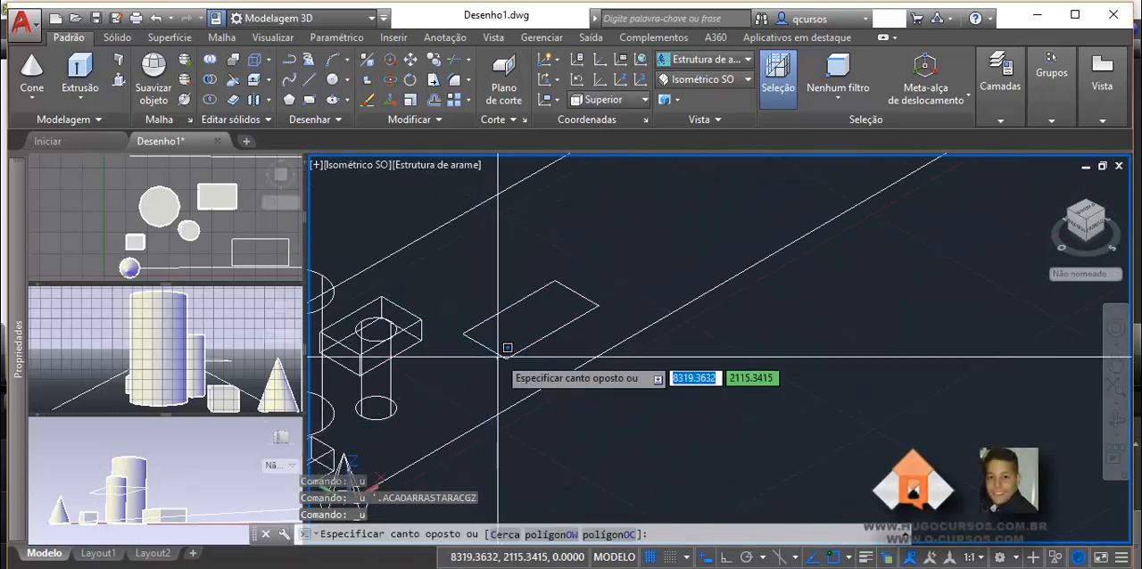
click(493, 352)
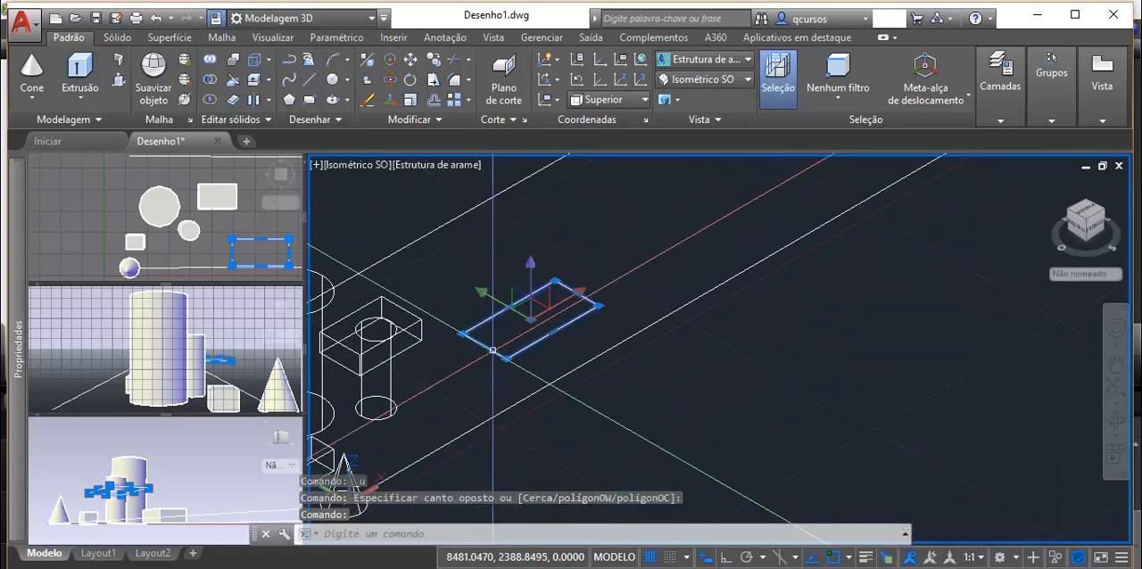
scroll(544, 325, up, 2)
scroll(518, 309, up, 4)
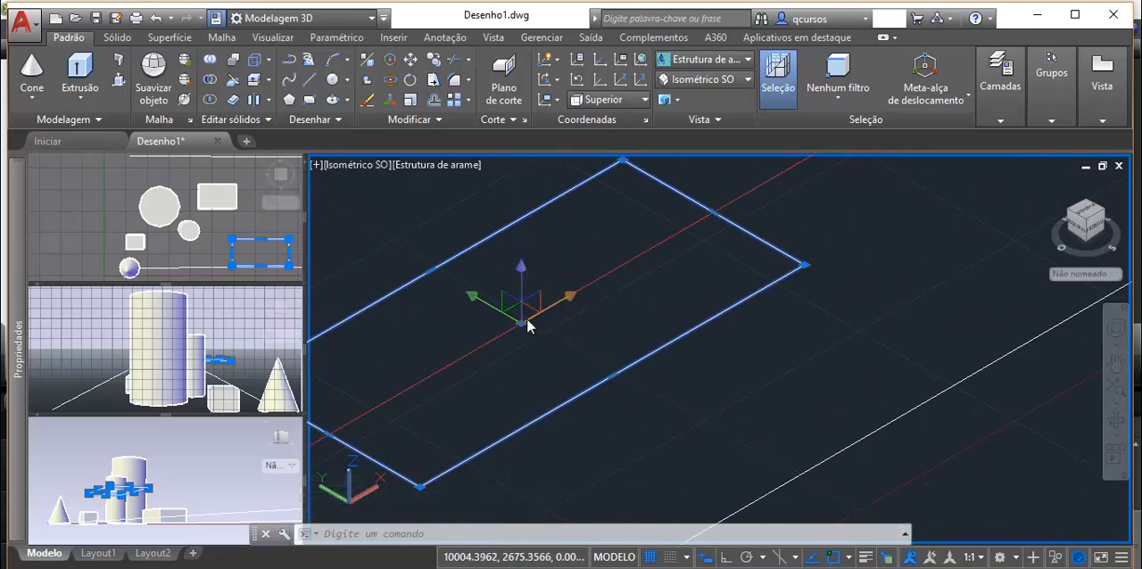
scroll(527, 323, up, 3)
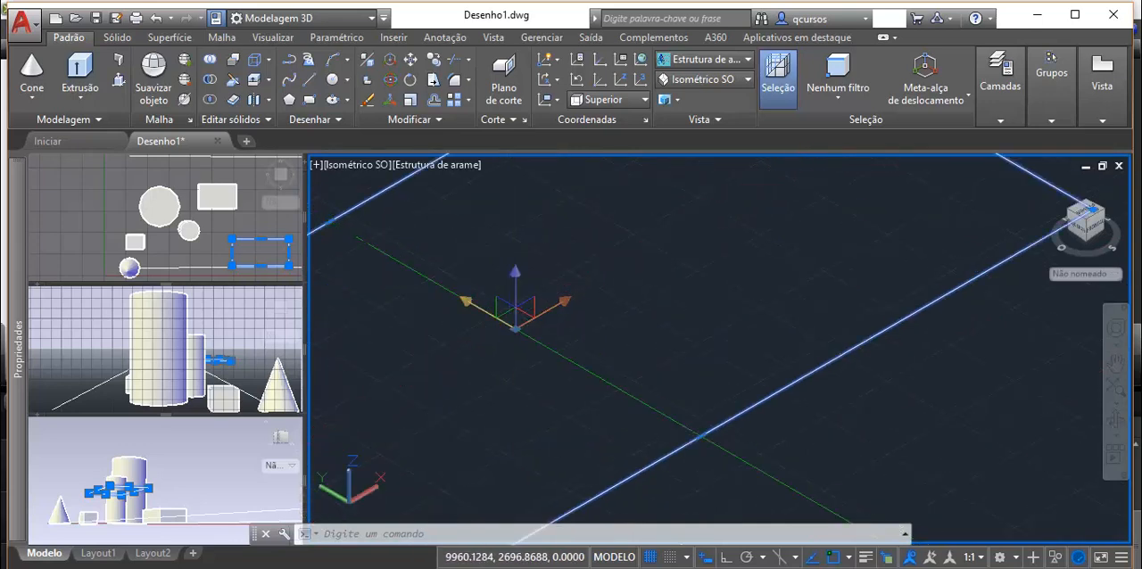
click(538, 316)
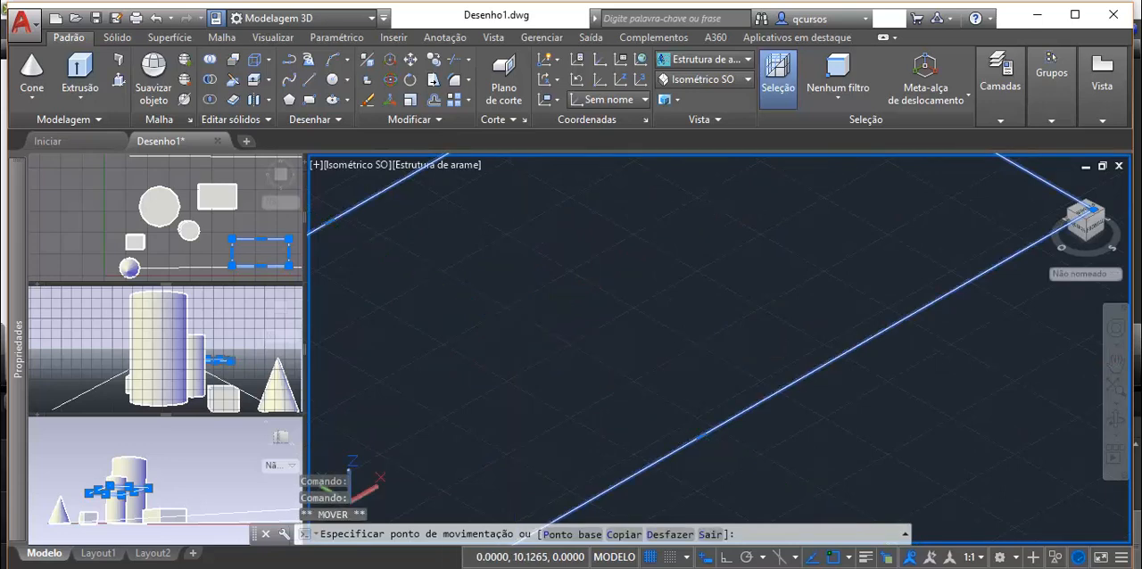
key(Escape)
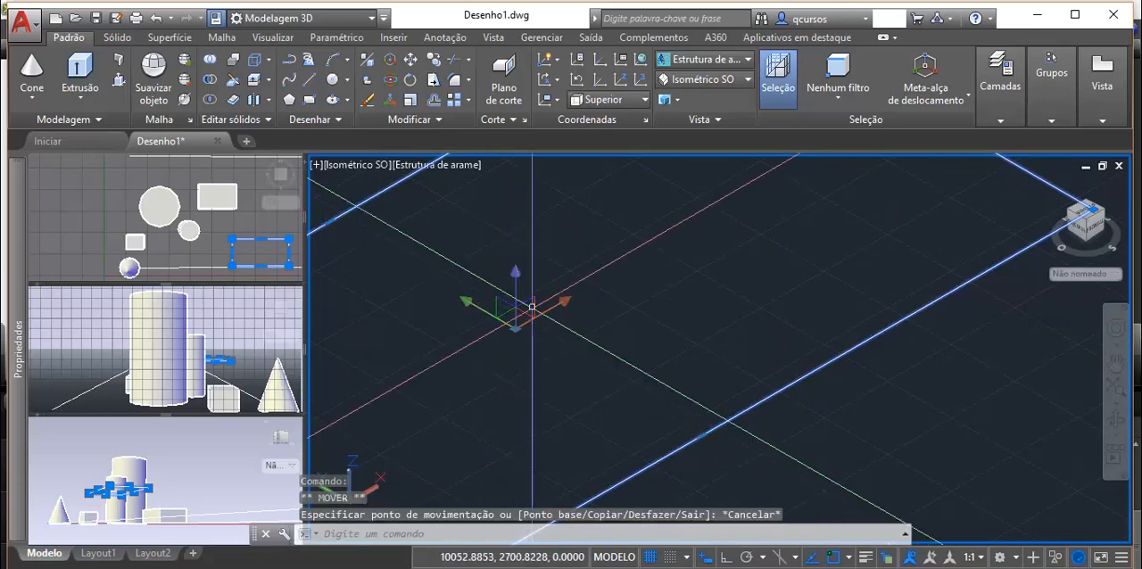
click(515, 314)
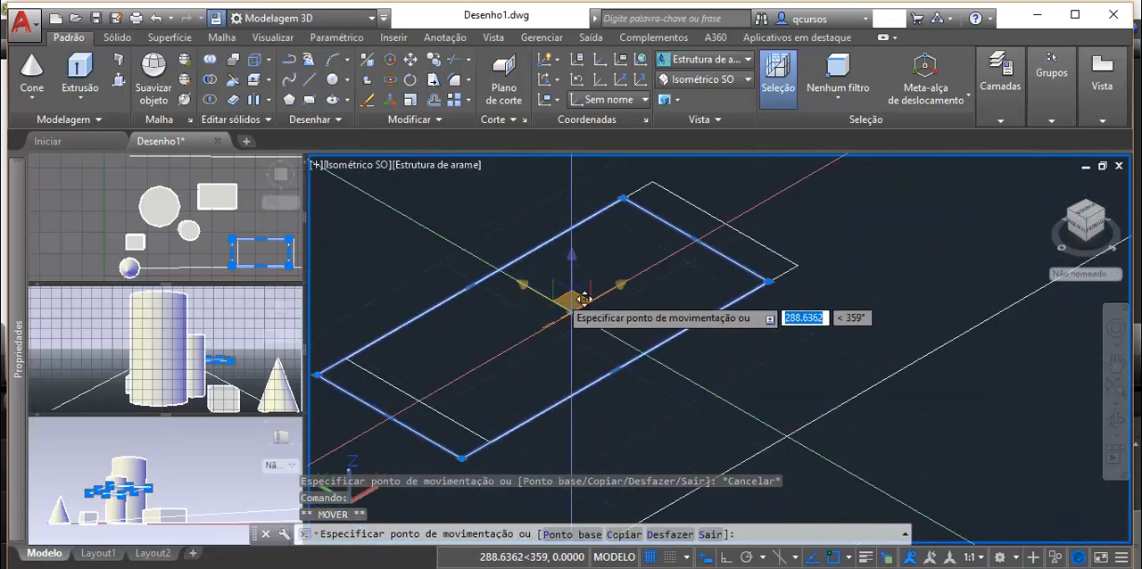
scroll(538, 268, down, 3)
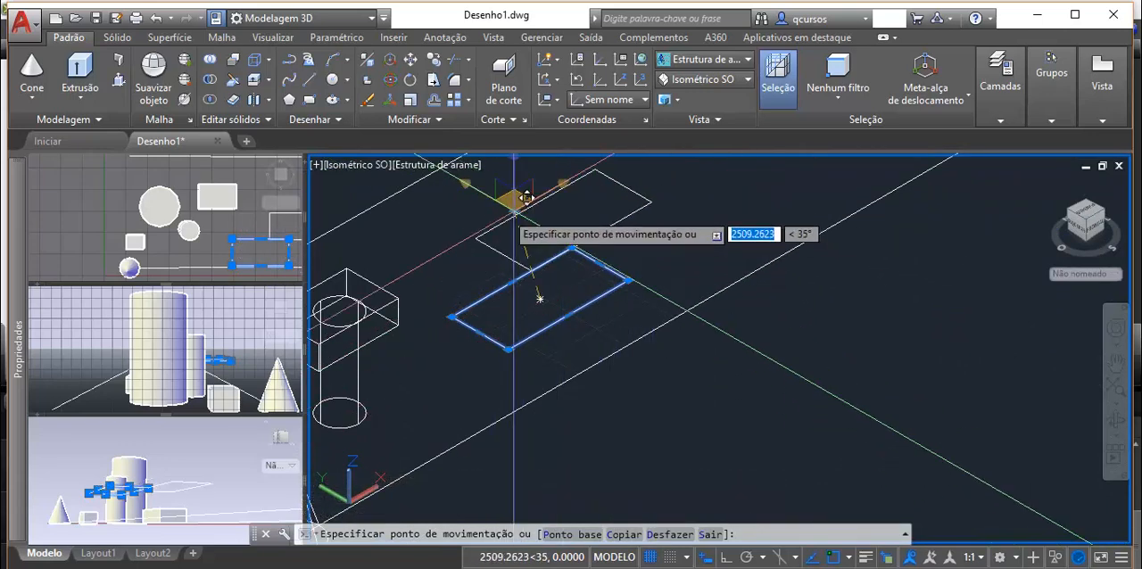
click(468, 207)
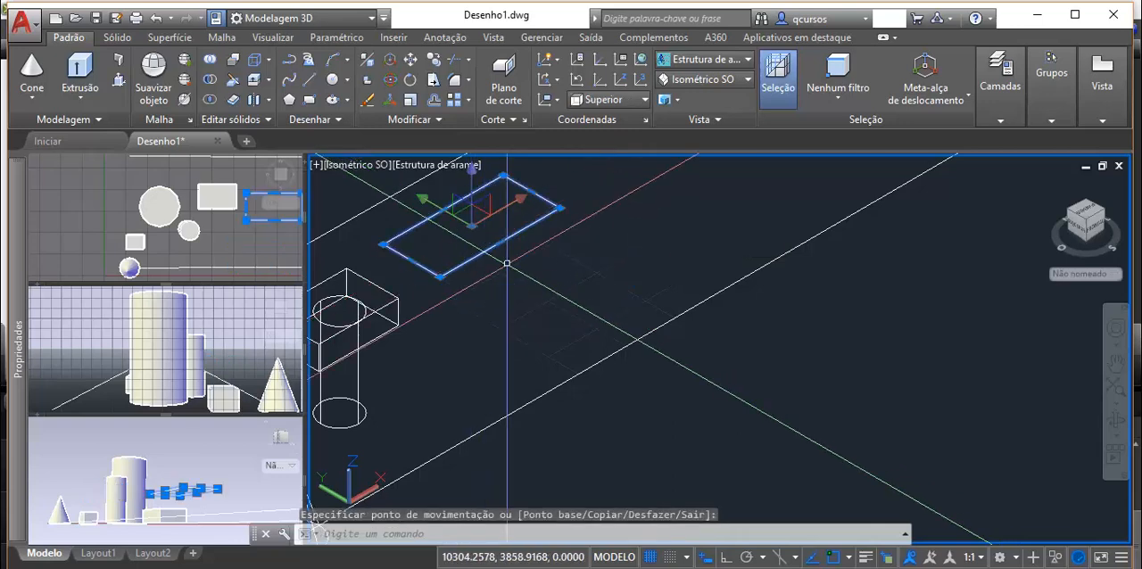
Step: Relocate the move gizmo from the rectangle's centre to a point outside it, near the small cylinder
scroll(506, 264, down, 2)
scroll(553, 250, up, 2)
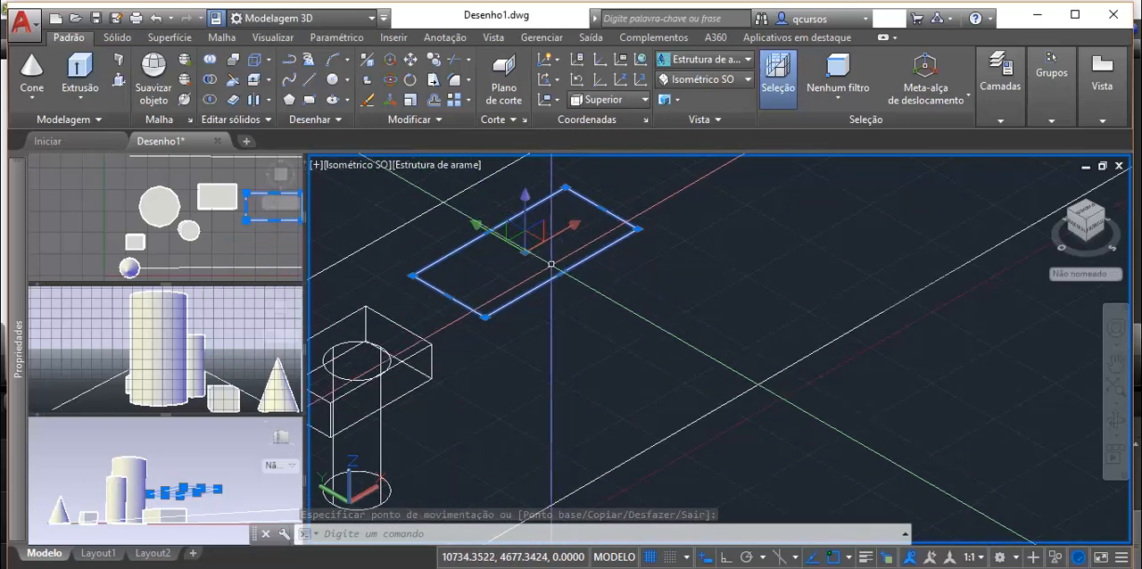
click(525, 254)
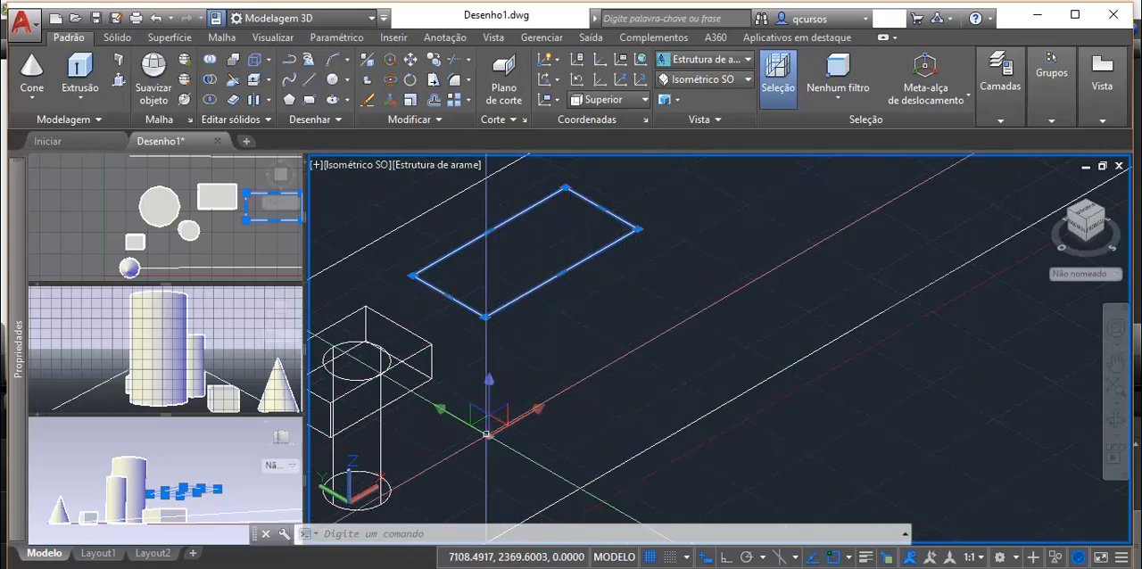
Step: Undo the rectangle's XY-plane move
key(ctrl+z)
key(ctrl+z)
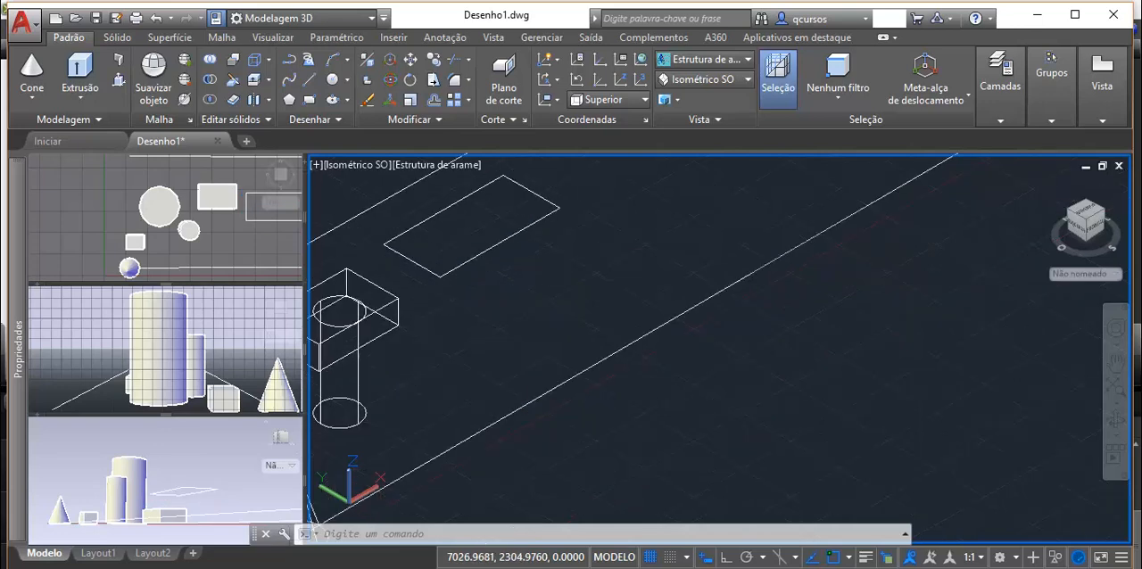
key(ctrl+z)
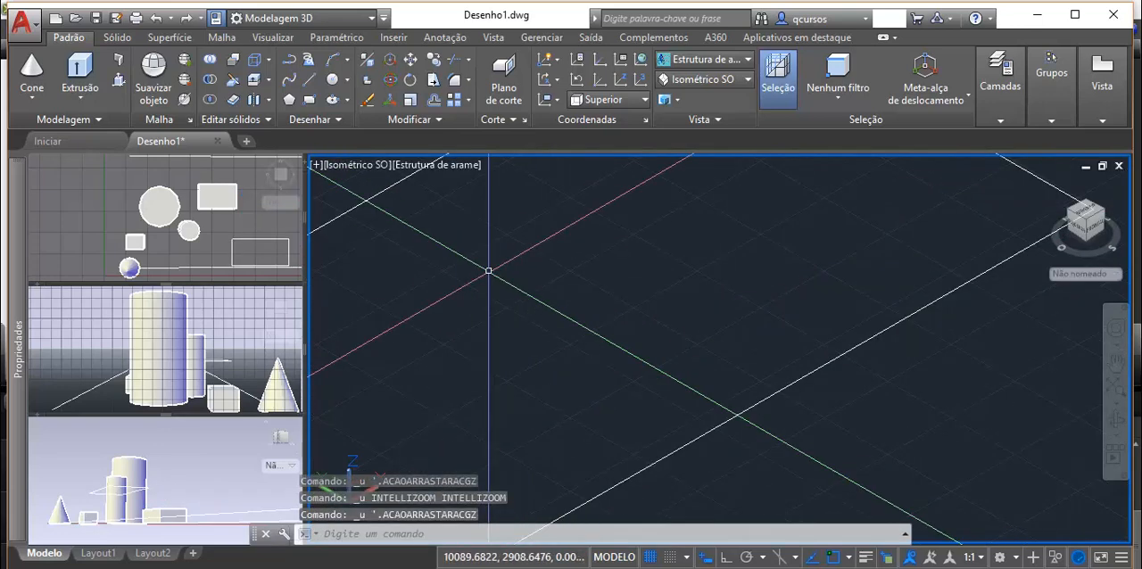
scroll(506, 283, down, 5)
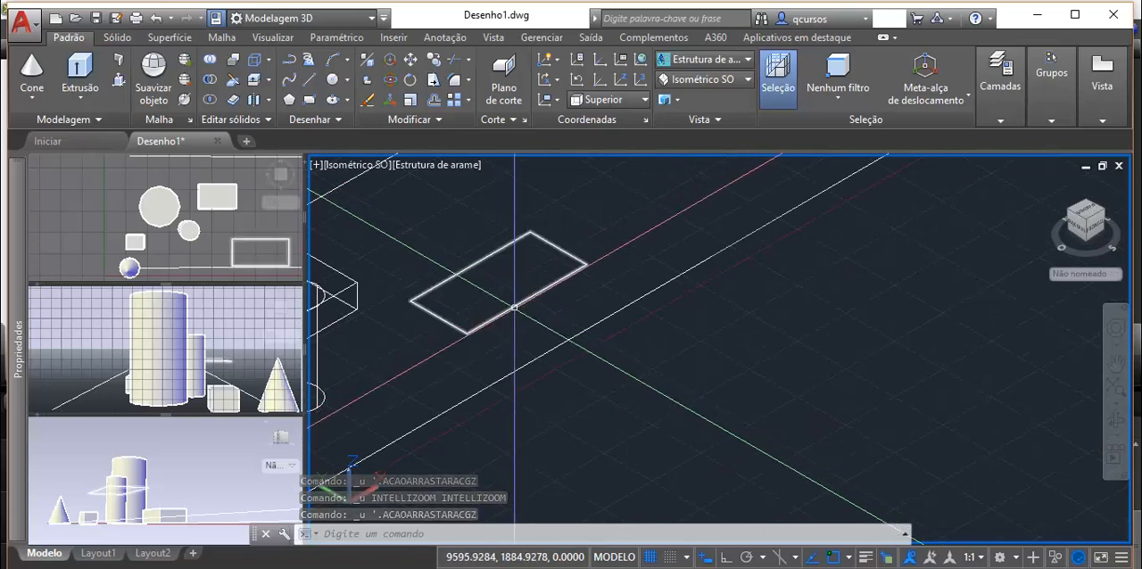
Step: Select the rectangle again to display the move gizmo at its centre
click(514, 303)
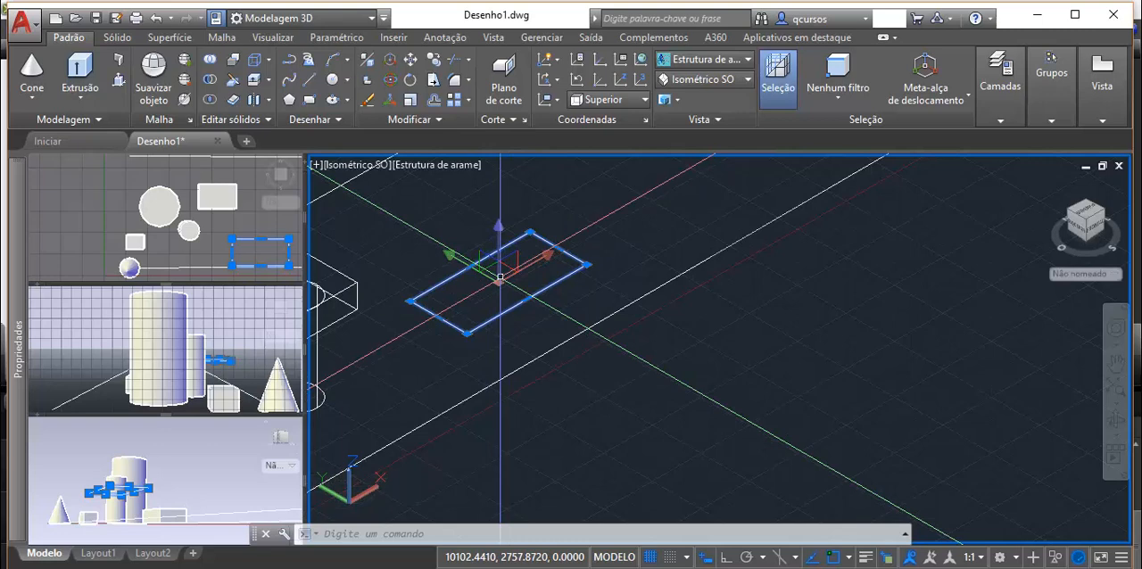
scroll(500, 277, down, 4)
scroll(499, 278, up, 3)
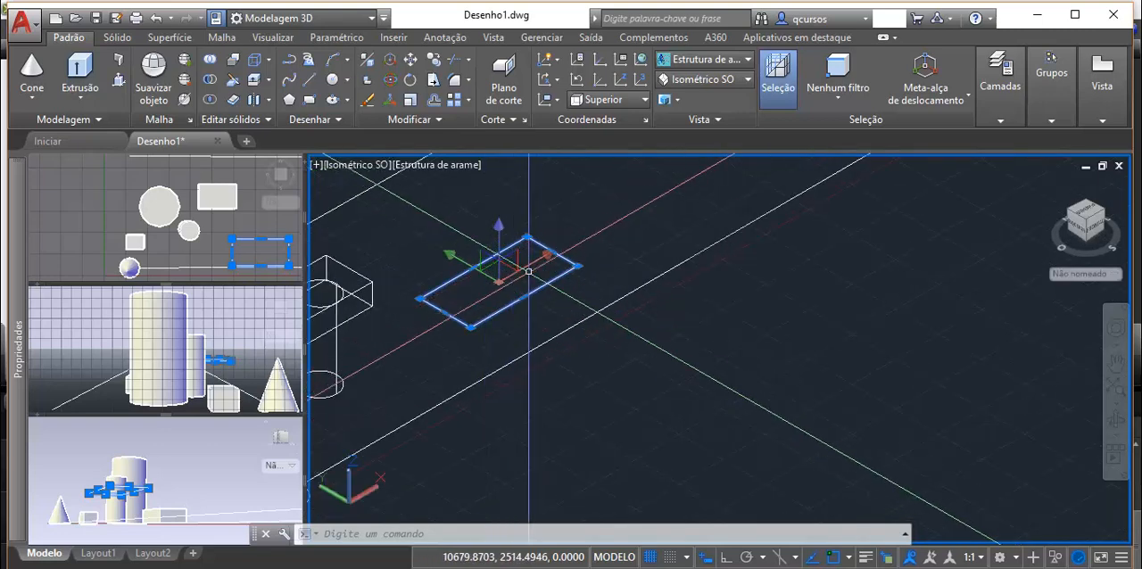